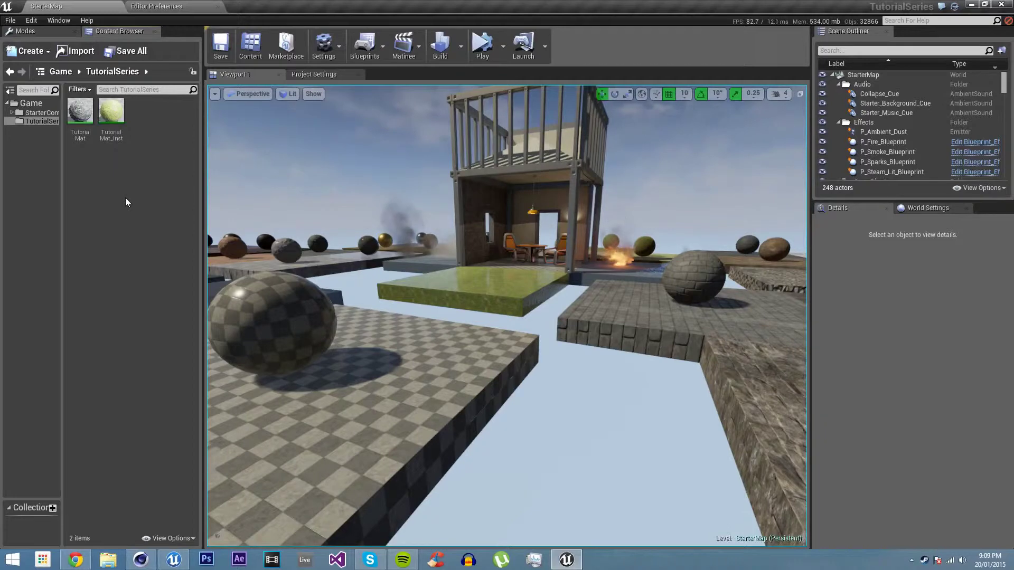
# Start importing Cube.fbx from the Desktop folder into the TutorialSeries folder
pyautogui.click(75, 51)
pyautogui.click(43, 135)
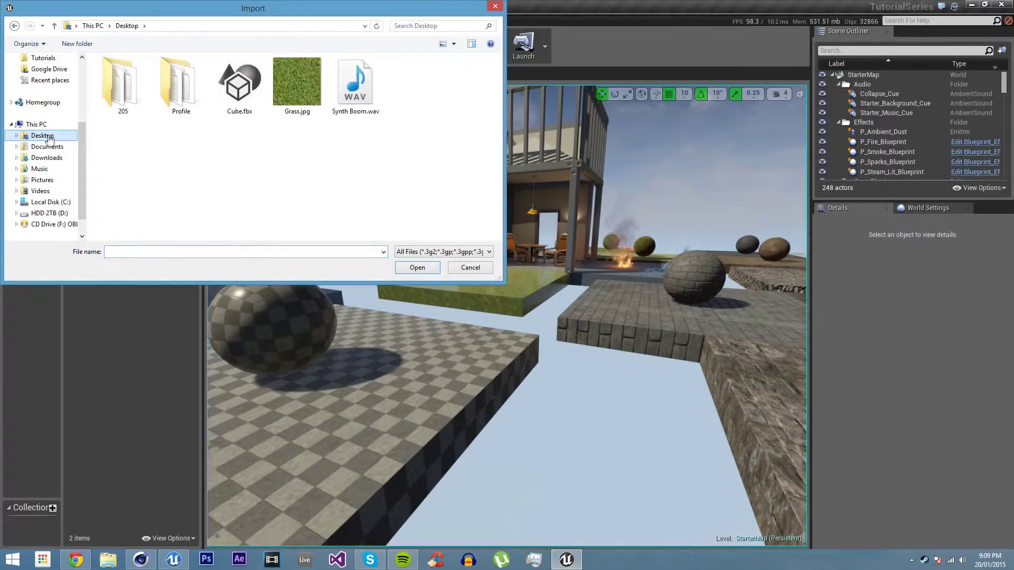
pyautogui.click(240, 88)
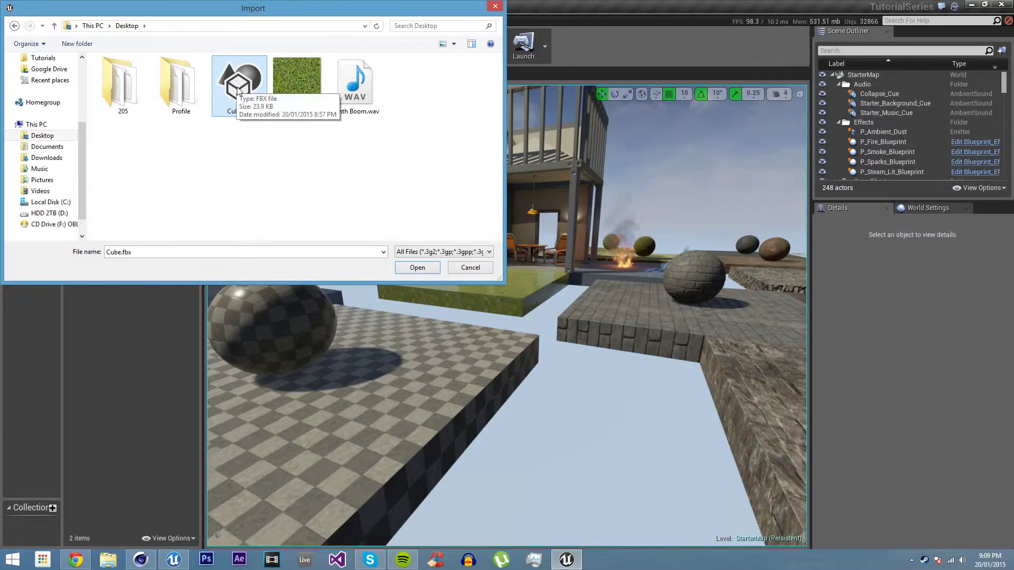
pyautogui.doubleClick(238, 91)
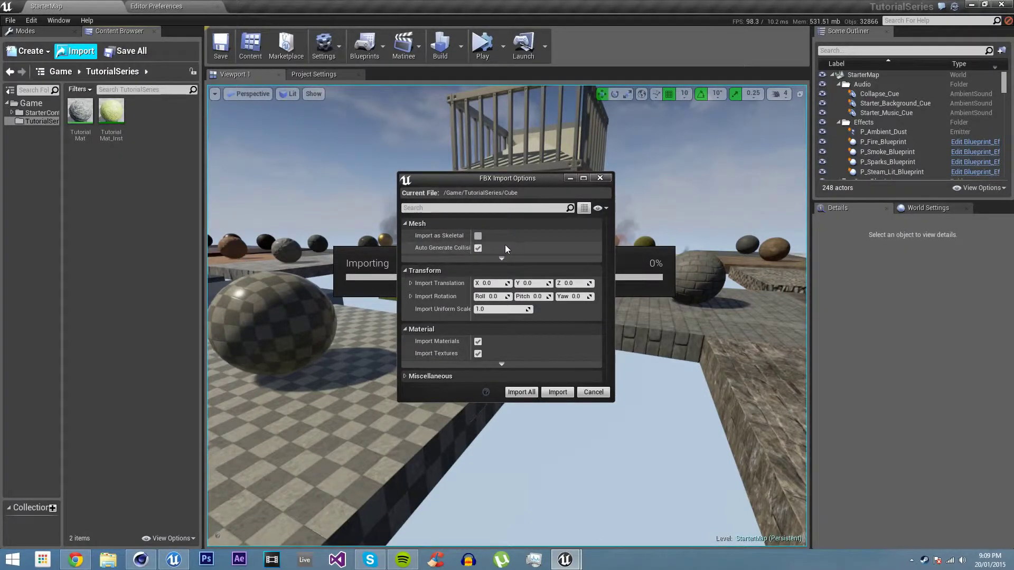
# Examine the advanced mesh options for the FBX import, including LOD group, vertex color, normal import method and combine meshes
pyautogui.moveTo(470, 249); pyautogui.dragTo(490, 253)
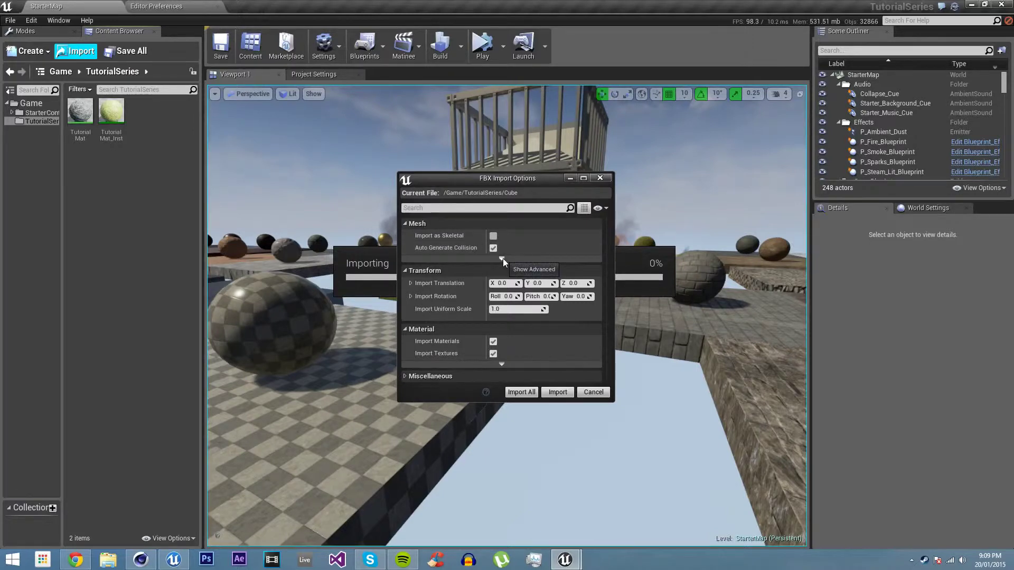
pyautogui.click(502, 259)
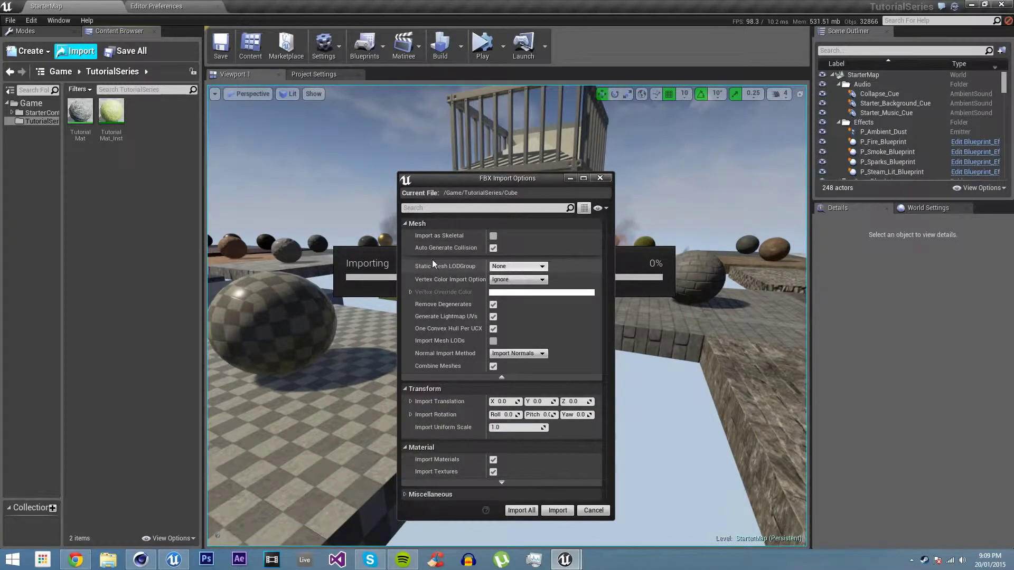
pyautogui.click(508, 269)
pyautogui.click(507, 274)
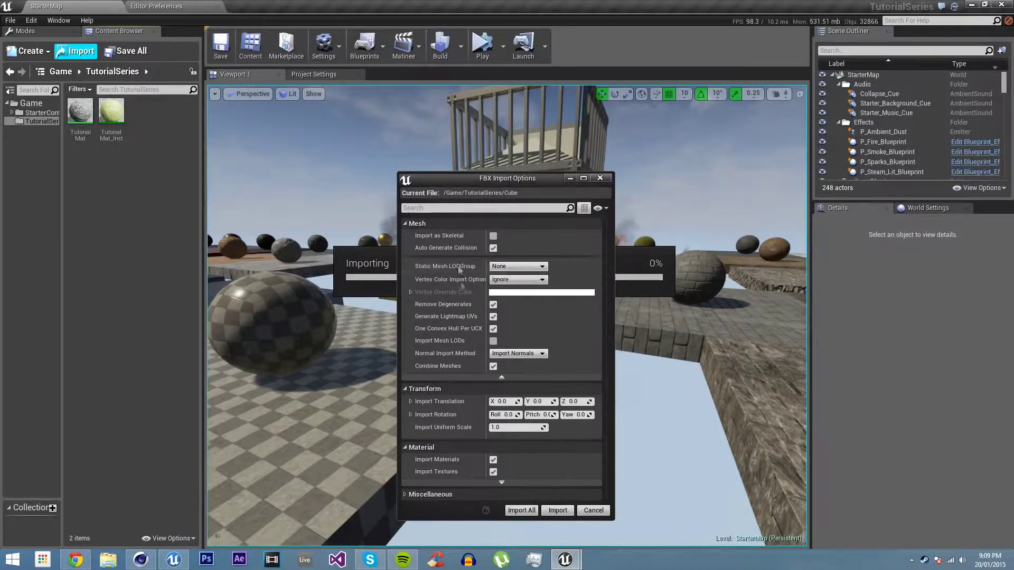
pyautogui.click(521, 283)
pyautogui.click(507, 295)
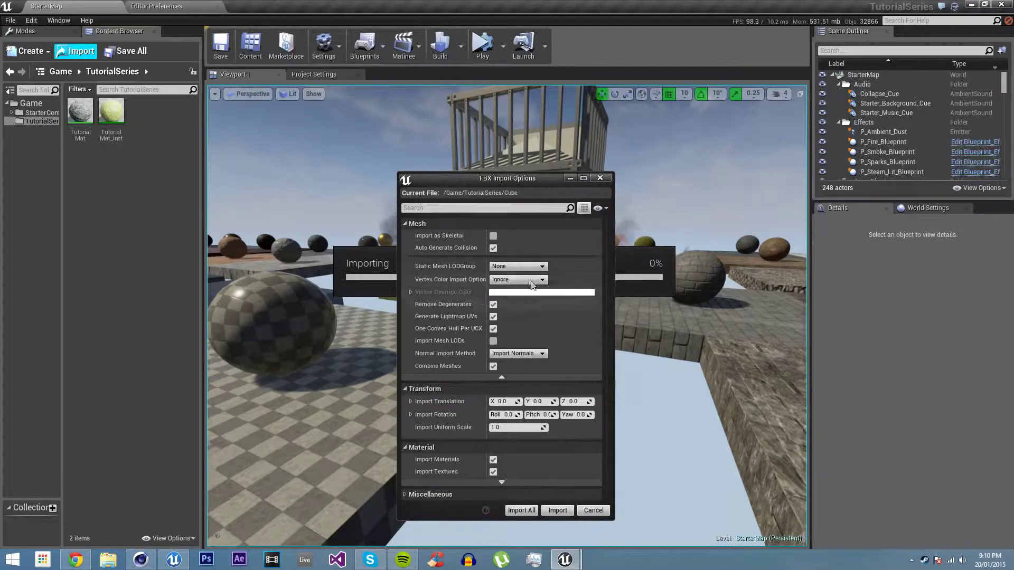
pyautogui.click(493, 304)
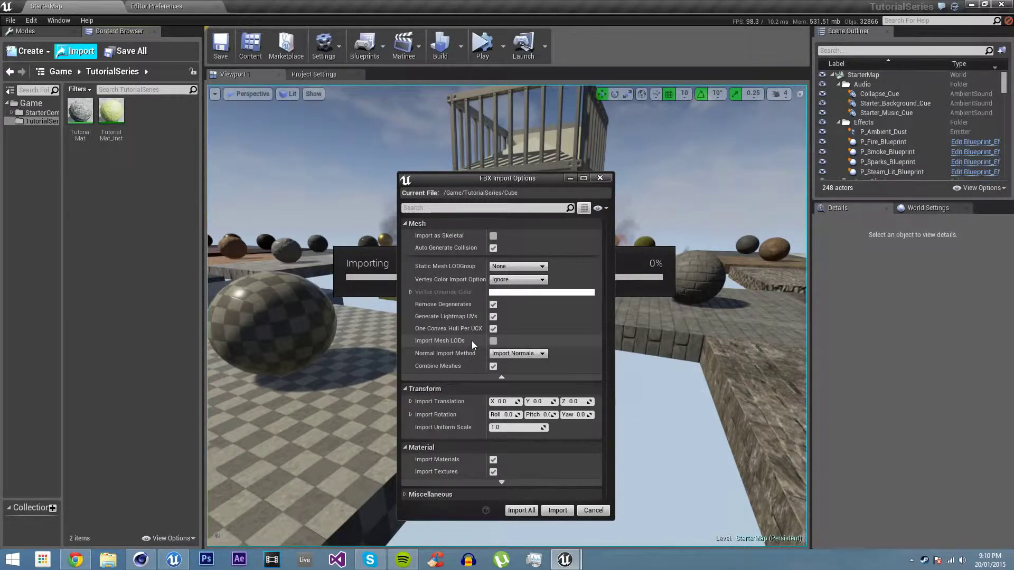
pyautogui.click(523, 354)
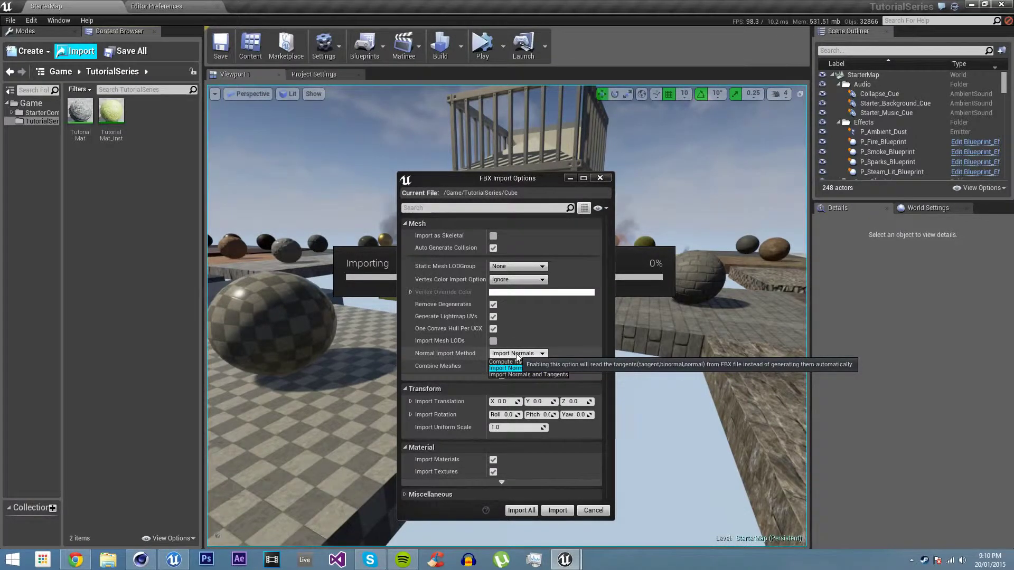
pyautogui.click(516, 353)
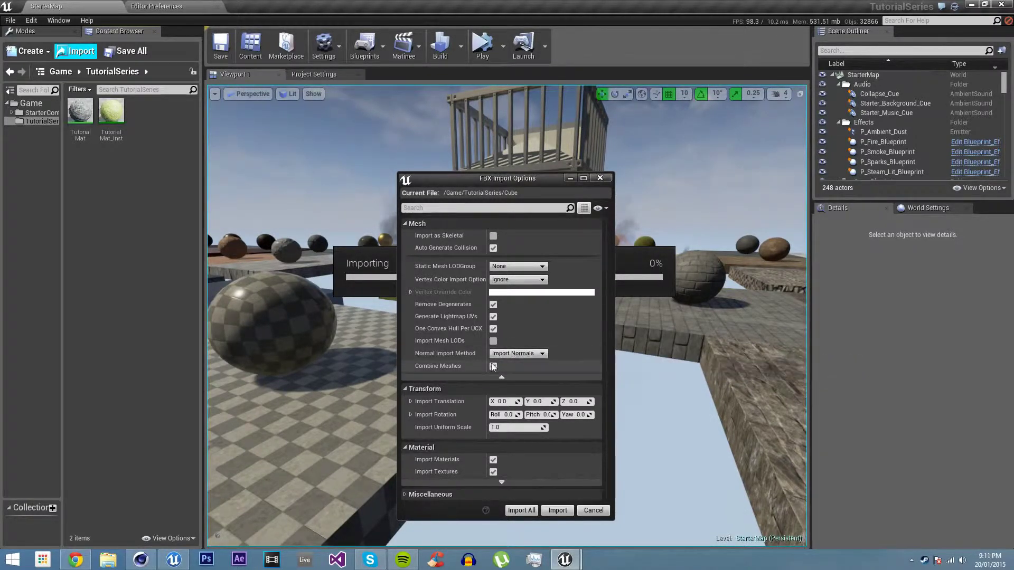
pyautogui.click(492, 366)
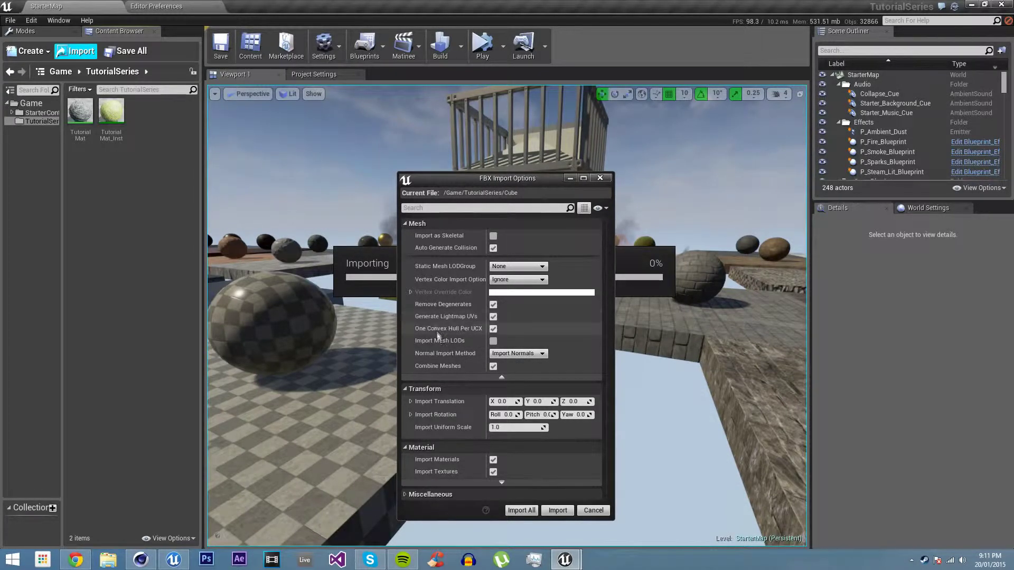
pyautogui.click(501, 377)
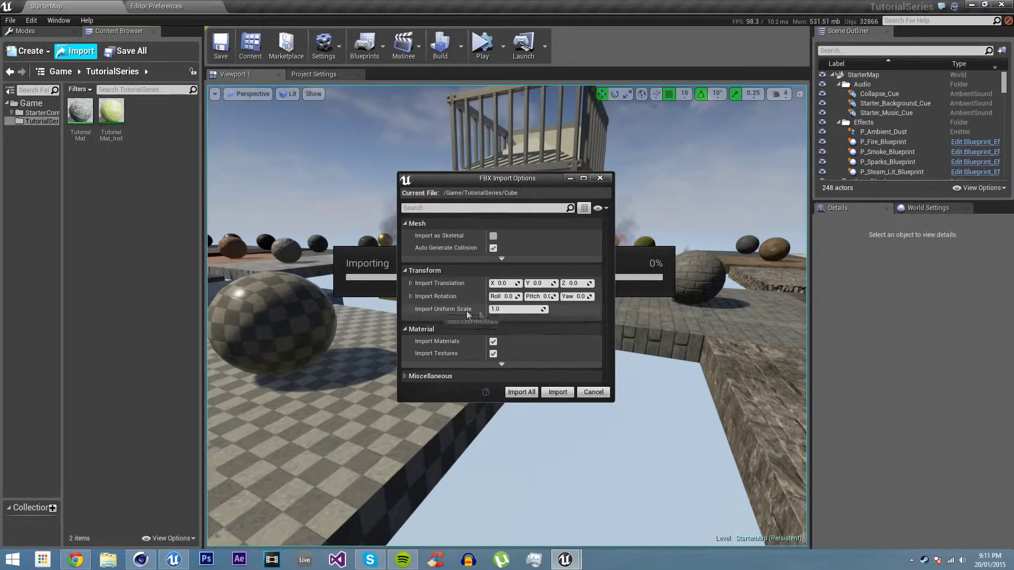
# Check the advanced material options and the miscellaneous options of the FBX import
pyautogui.click(502, 363)
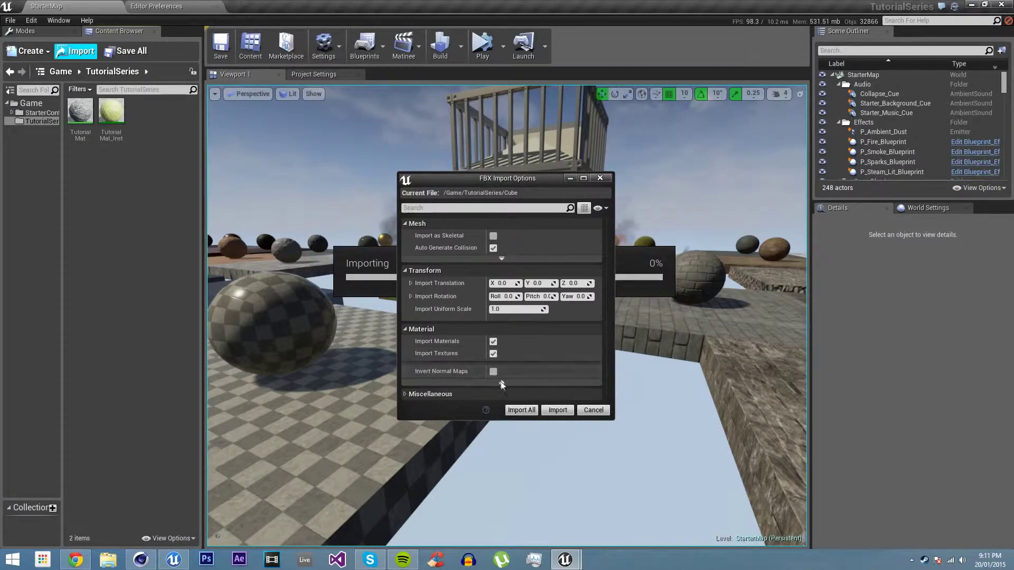
pyautogui.click(501, 382)
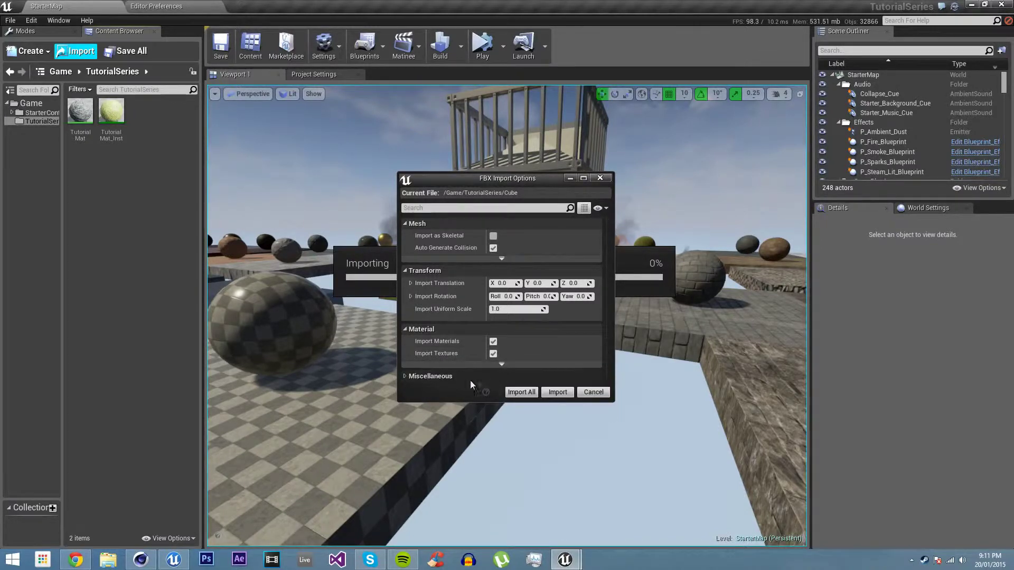
pyautogui.click(404, 376)
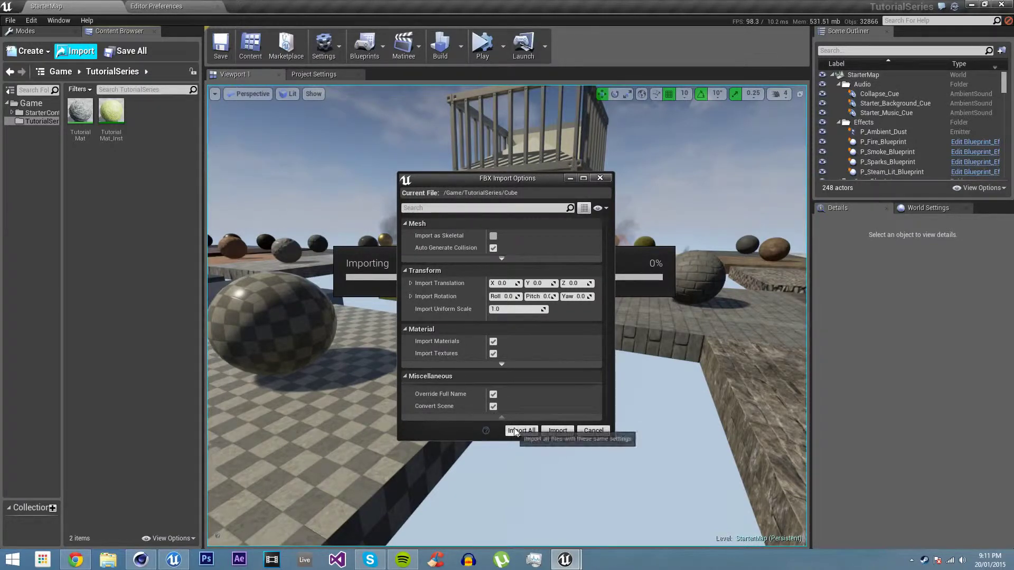
# Import the cube with the current FBX settings, cancelling the pending autosave and dismissing the message log
pyautogui.click(553, 428)
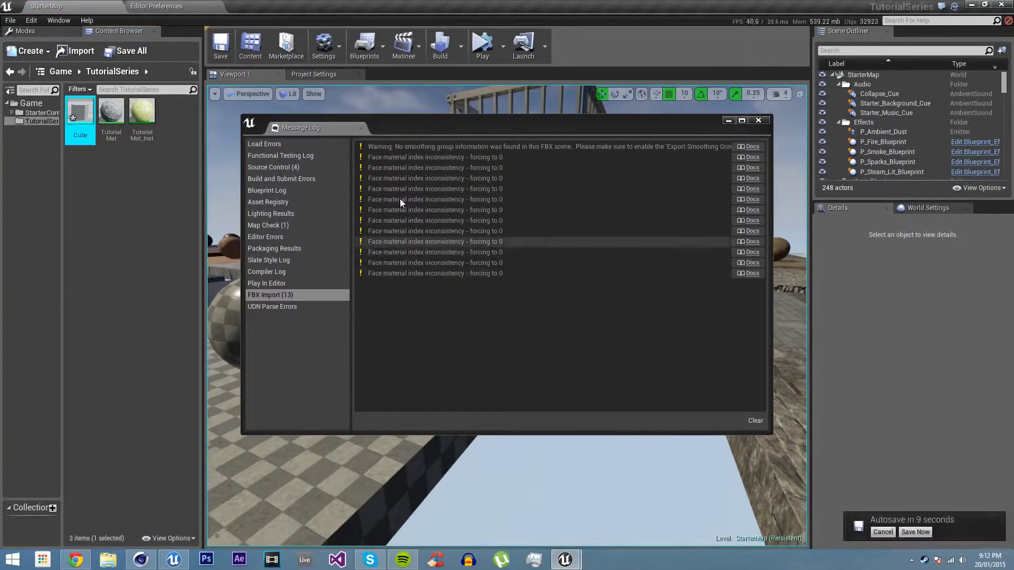
pyautogui.click(880, 532)
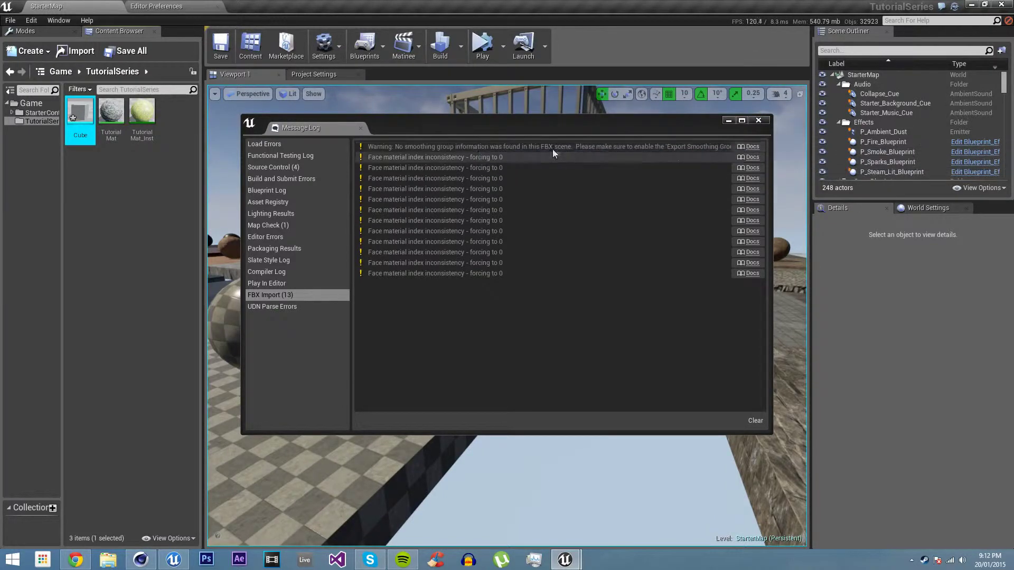
pyautogui.click(758, 121)
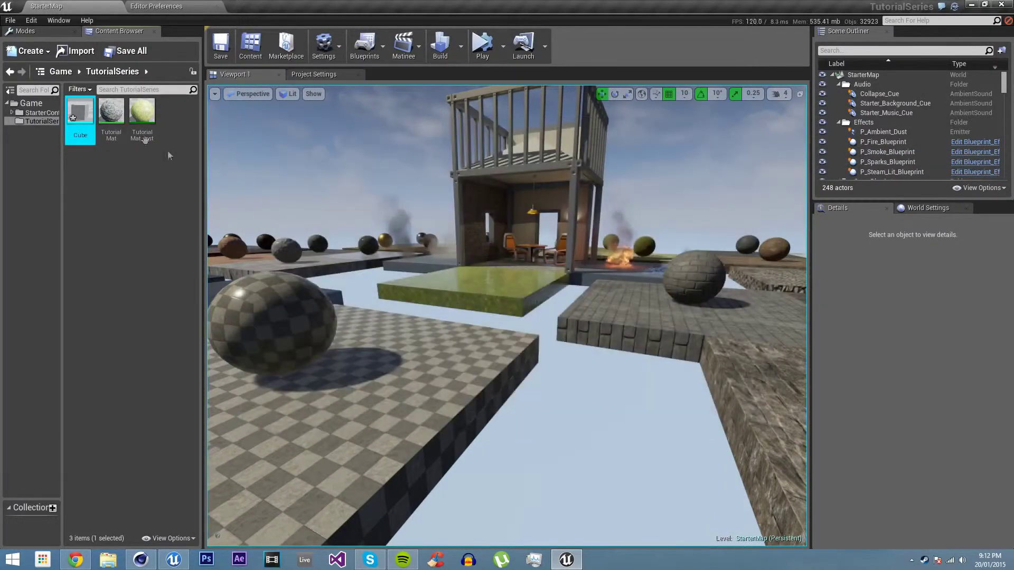
# Inspect the imported Cube mesh from above in its mesh editor, and close the editor
pyautogui.doubleClick(79, 118)
pyautogui.moveTo(429, 262); pyautogui.dragTo(462, 221)
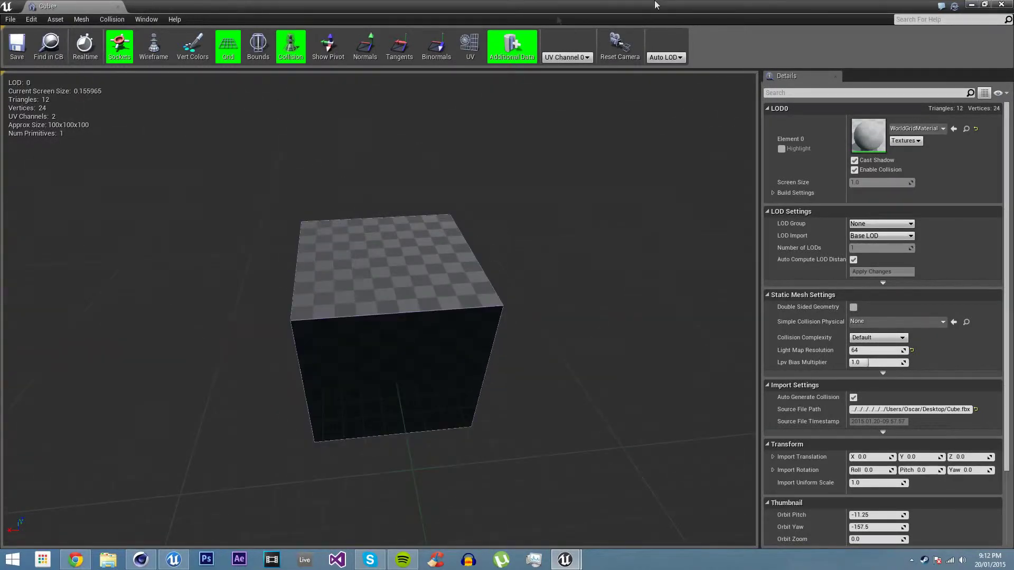
pyautogui.click(1003, 5)
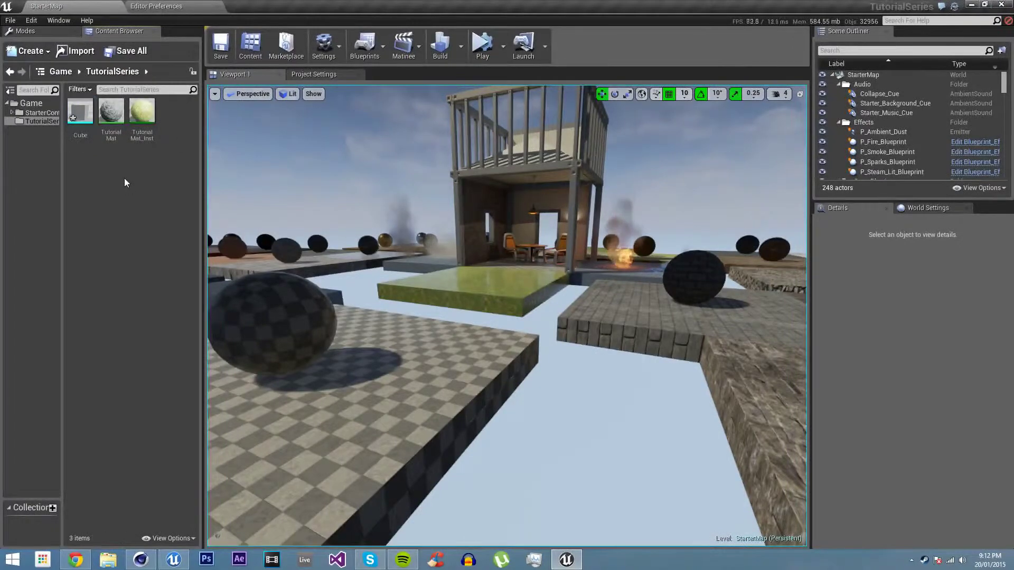
# Import the Grass.jpg texture and the Synth Boom.wav sound from the Desktop into the TutorialSeries folder
pyautogui.click(75, 55)
pyautogui.doubleClick(296, 87)
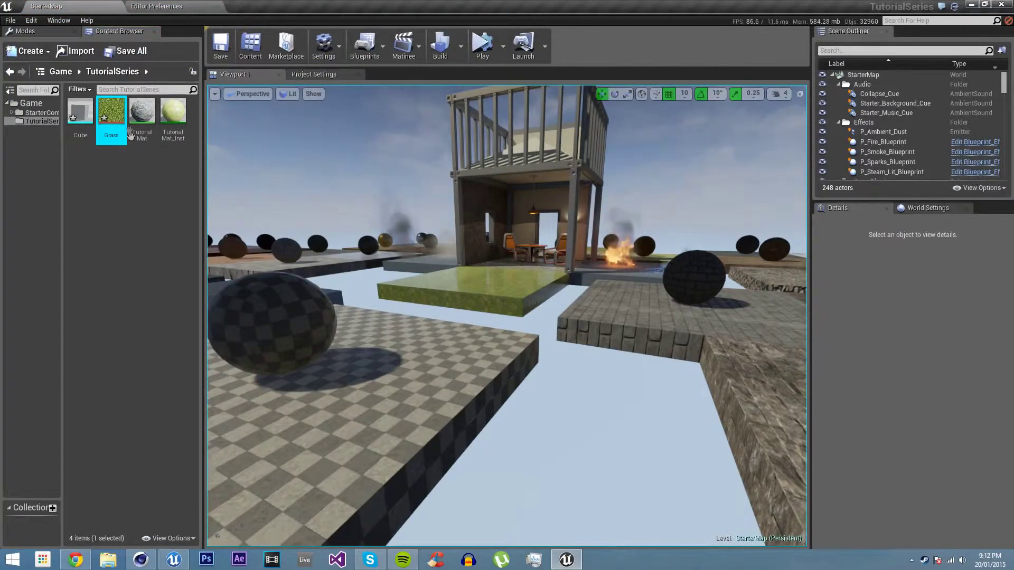
pyautogui.click(81, 51)
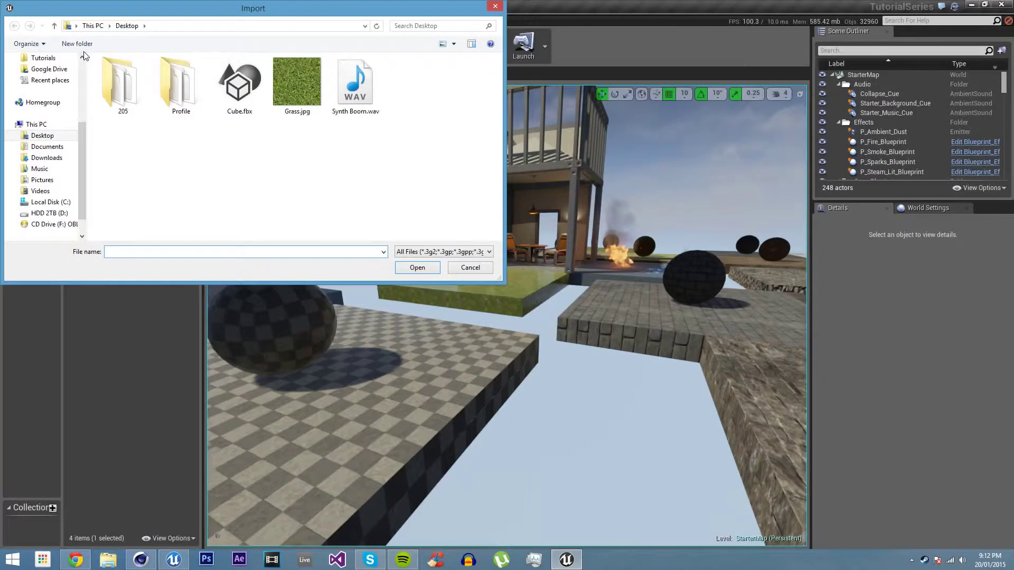
pyautogui.doubleClick(360, 87)
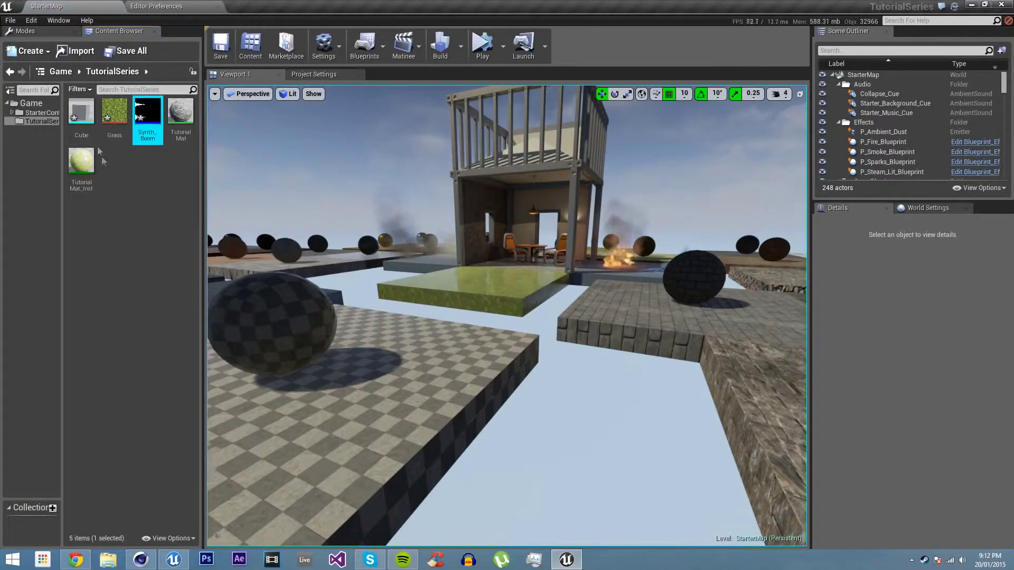
# Try an LOD Bias of 2 on the Grass texture, restore it to 0 and close the texture
pyautogui.doubleClick(146, 126)
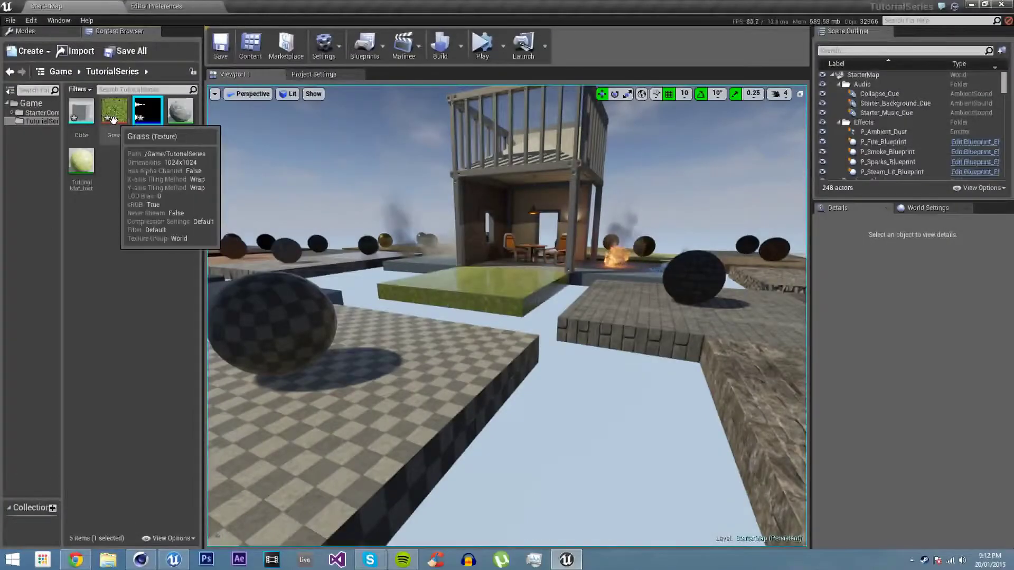
pyautogui.doubleClick(79, 154)
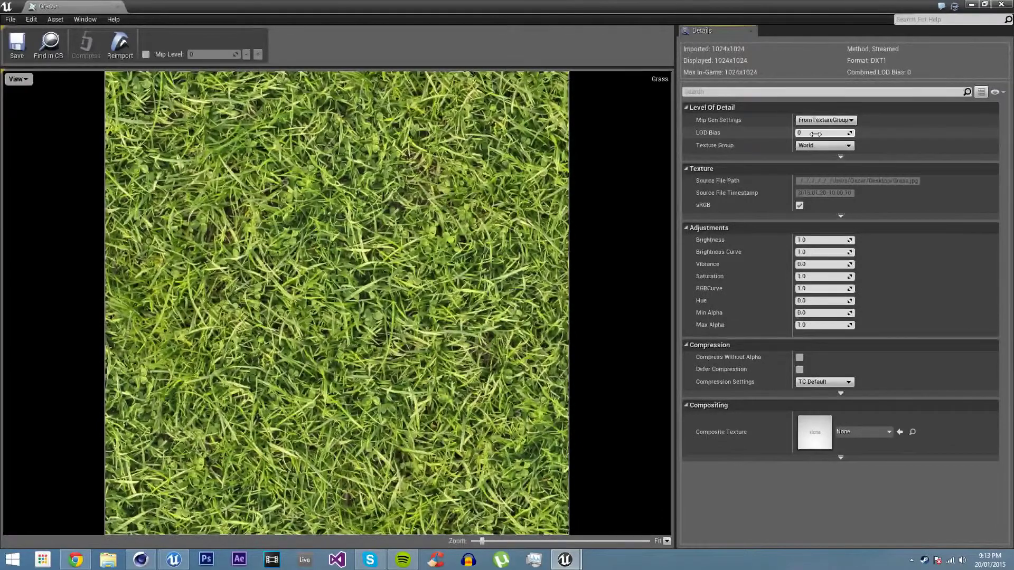
pyautogui.moveTo(815, 133); pyautogui.dragTo(825, 134)
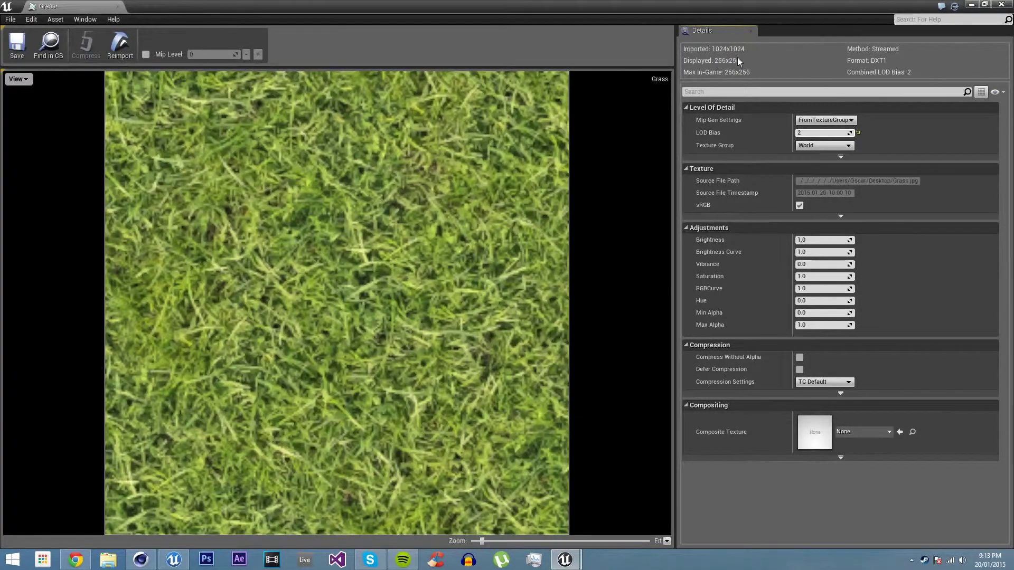
pyautogui.moveTo(816, 133); pyautogui.dragTo(807, 131)
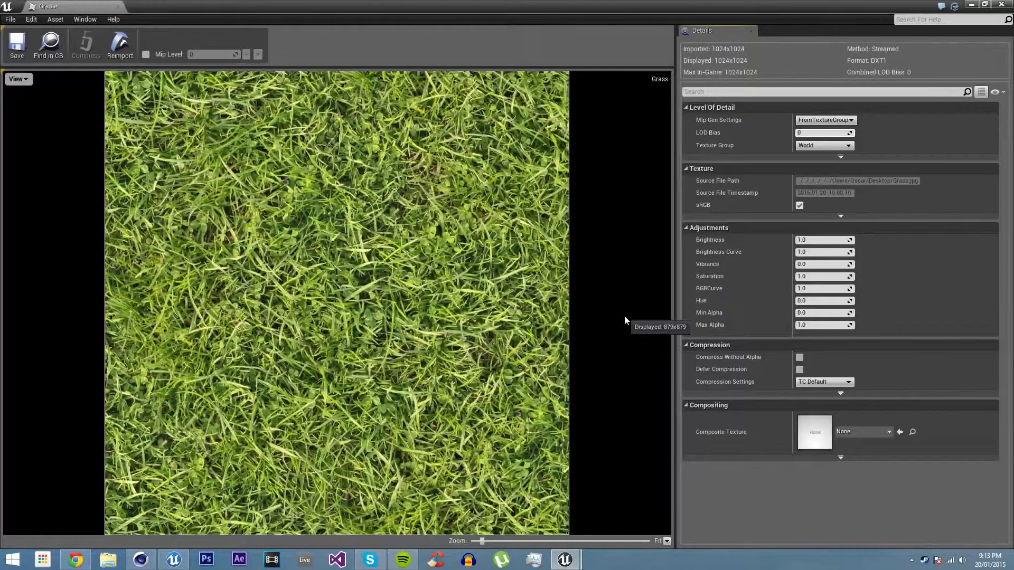
pyautogui.click(1001, 5)
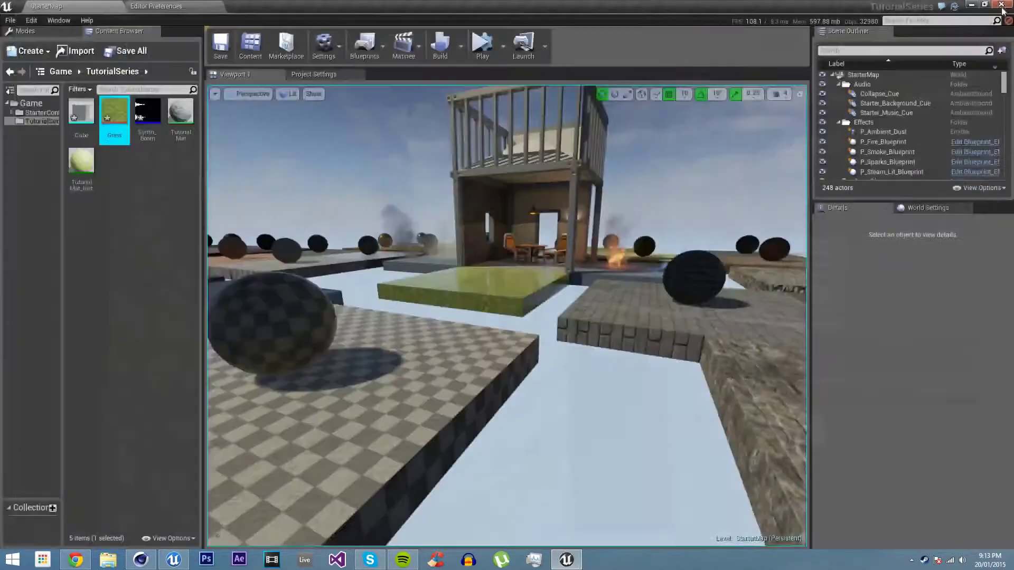
pyautogui.click(136, 187)
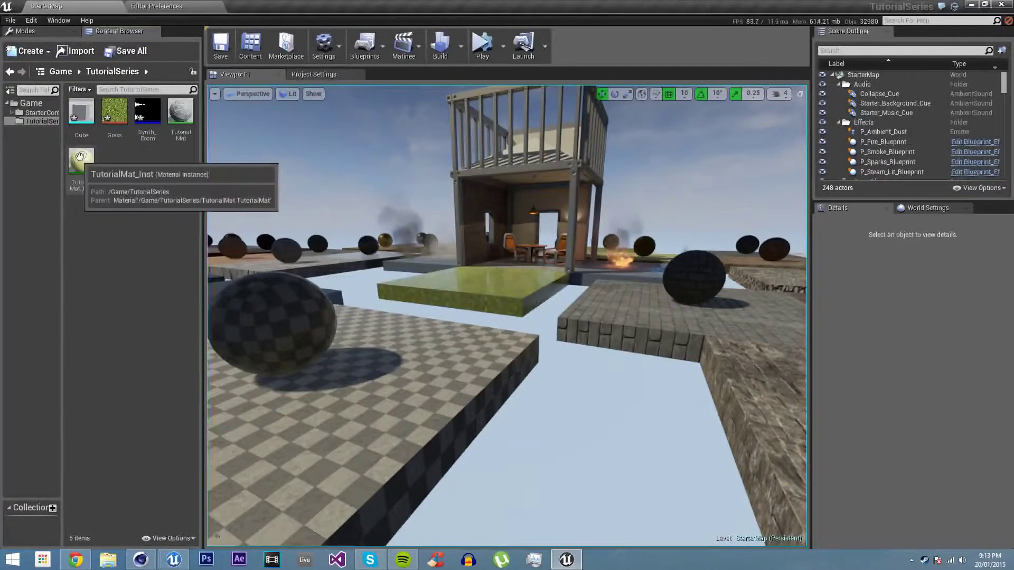
# Create a font asset named TutorialFont in the TutorialSeries folder and open it for editing
pyautogui.click(31, 51)
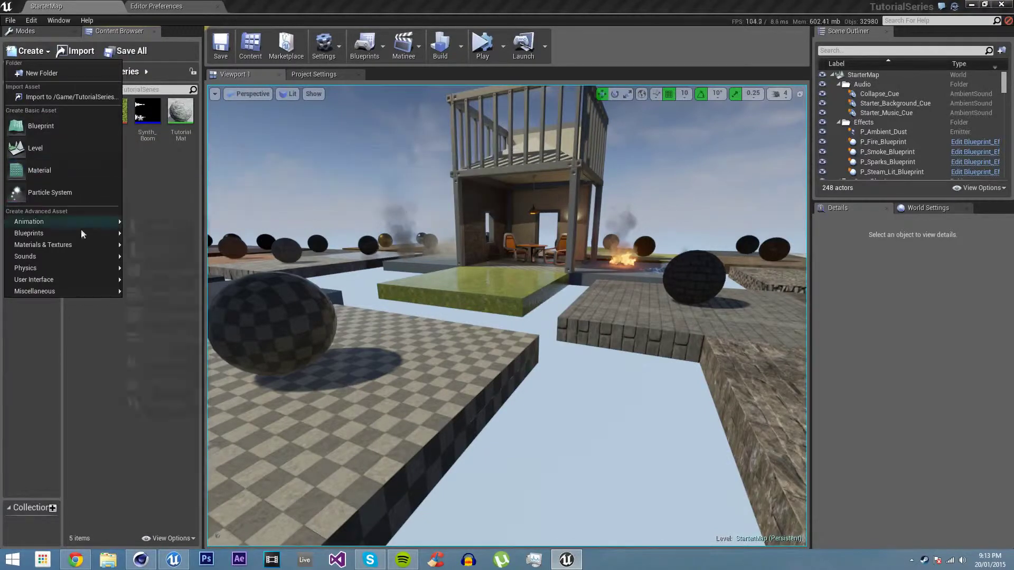
pyautogui.moveTo(77, 245)
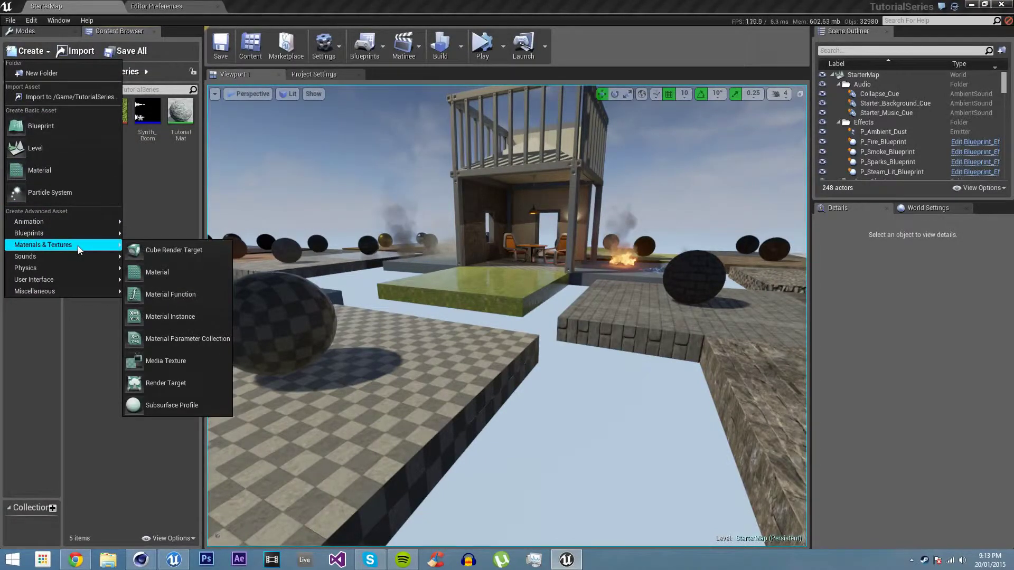
pyautogui.moveTo(76, 290)
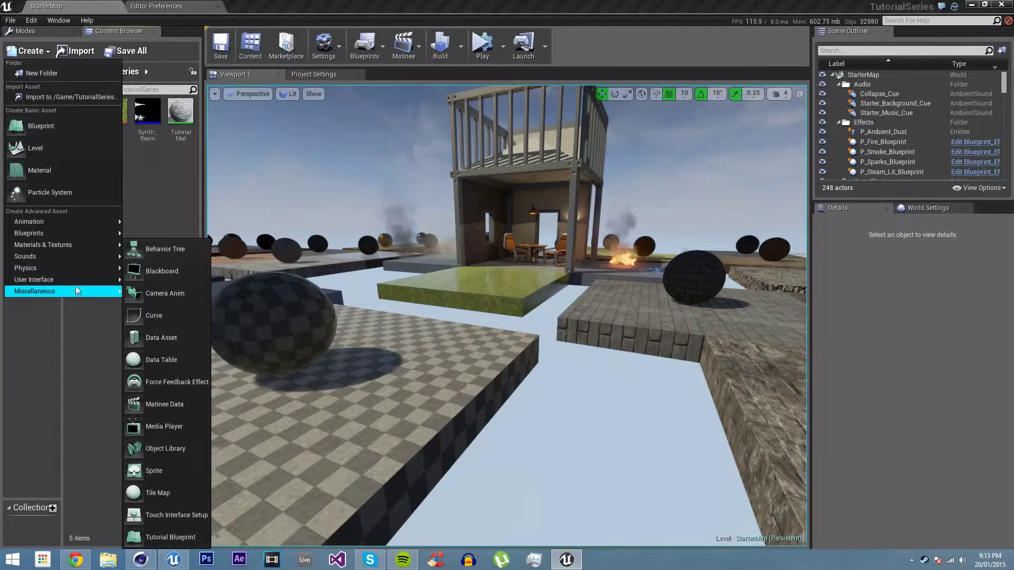
pyautogui.click(136, 285)
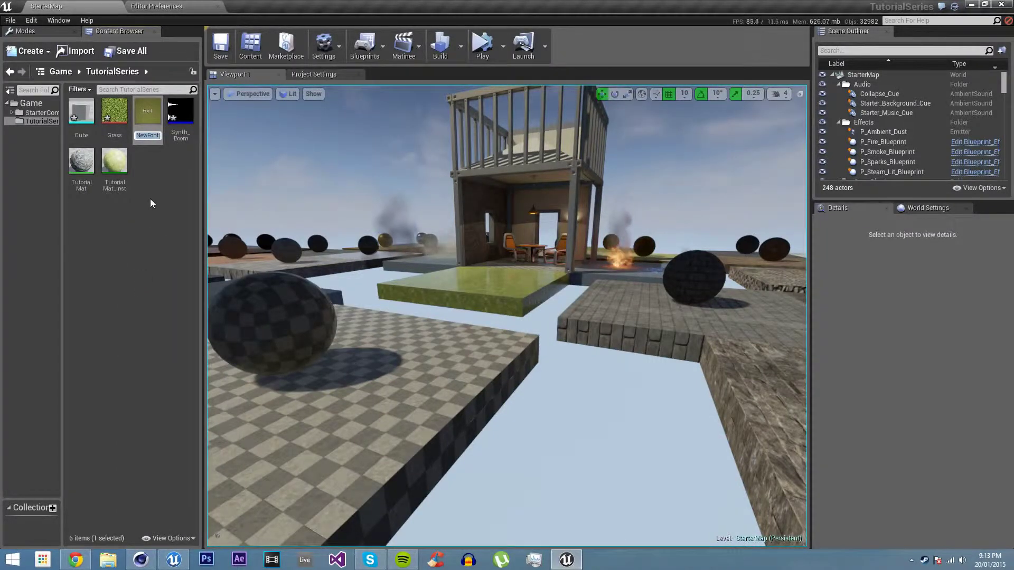
pyautogui.write('TutorialFont')
pyautogui.press('Return')
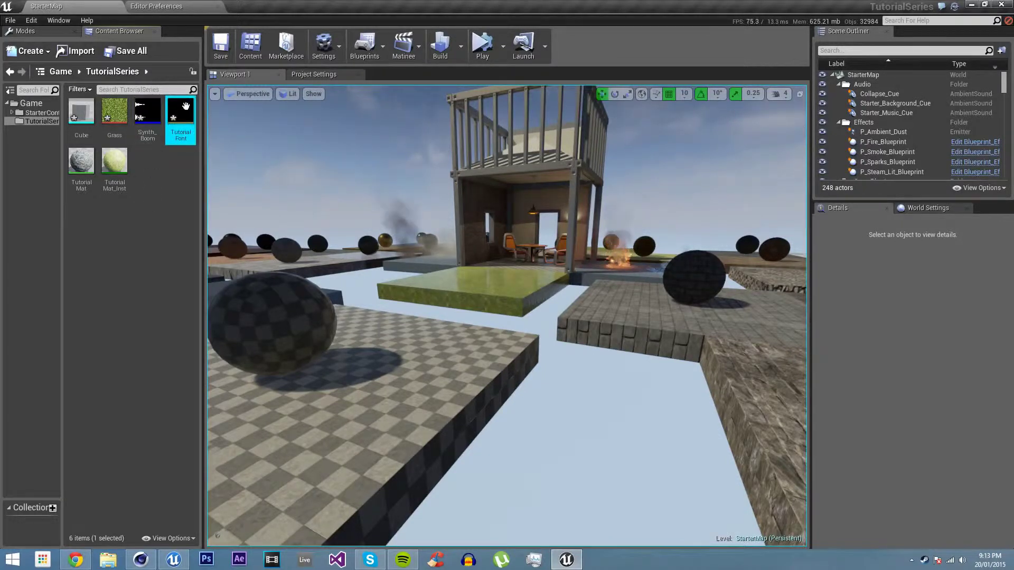
pyautogui.doubleClick(182, 111)
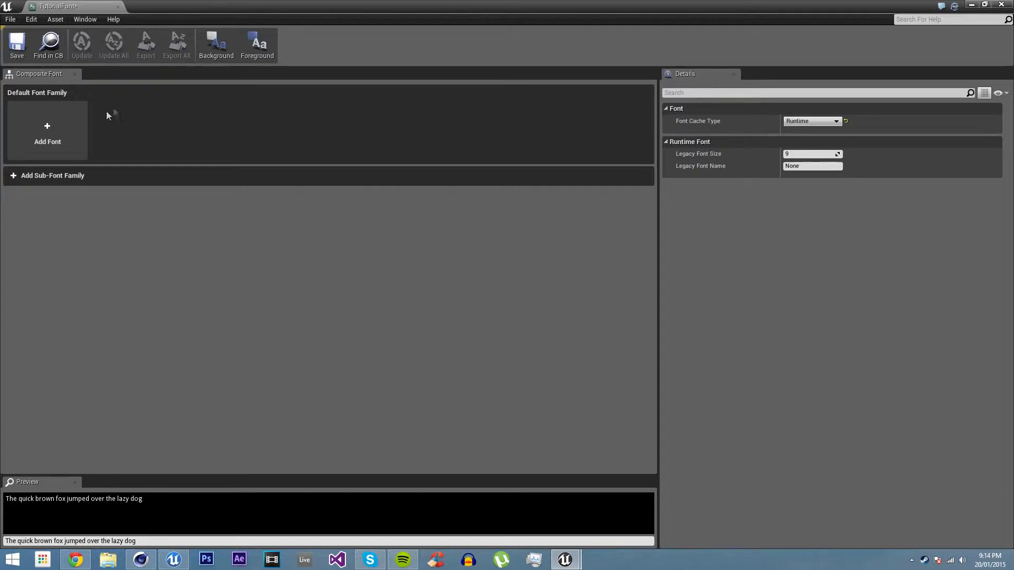
# Add a font to the default font family and load AdobeFanHeitiStd-Bold.otf from the Desktop, using the OpenType file filter
pyautogui.click(57, 123)
pyautogui.click(51, 131)
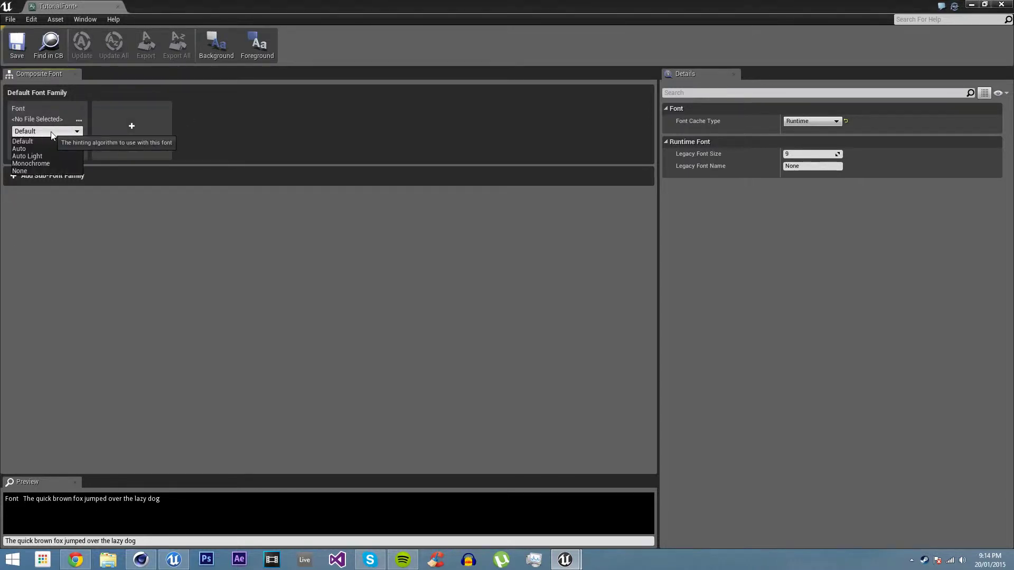
pyautogui.click(78, 121)
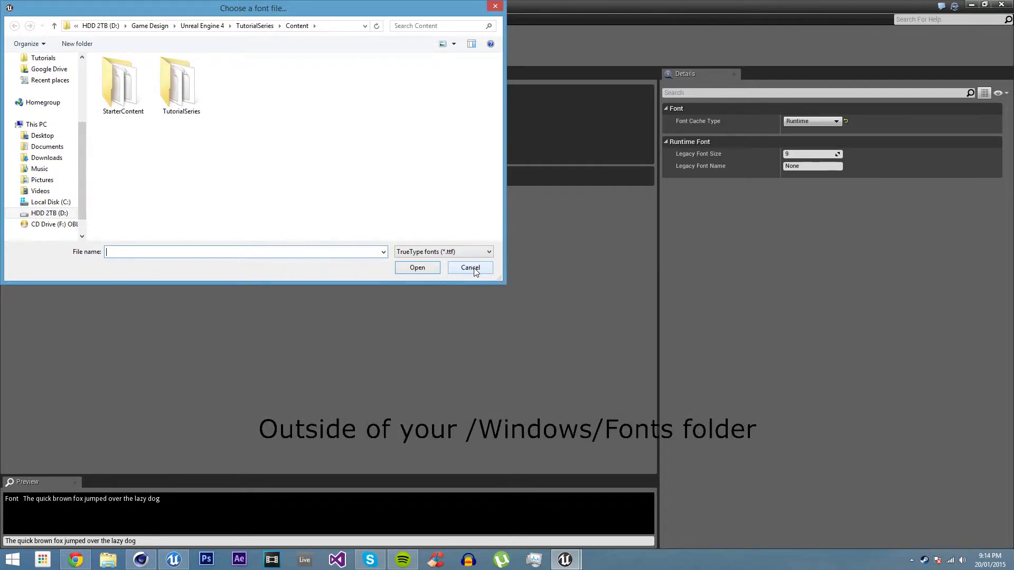
pyautogui.click(59, 136)
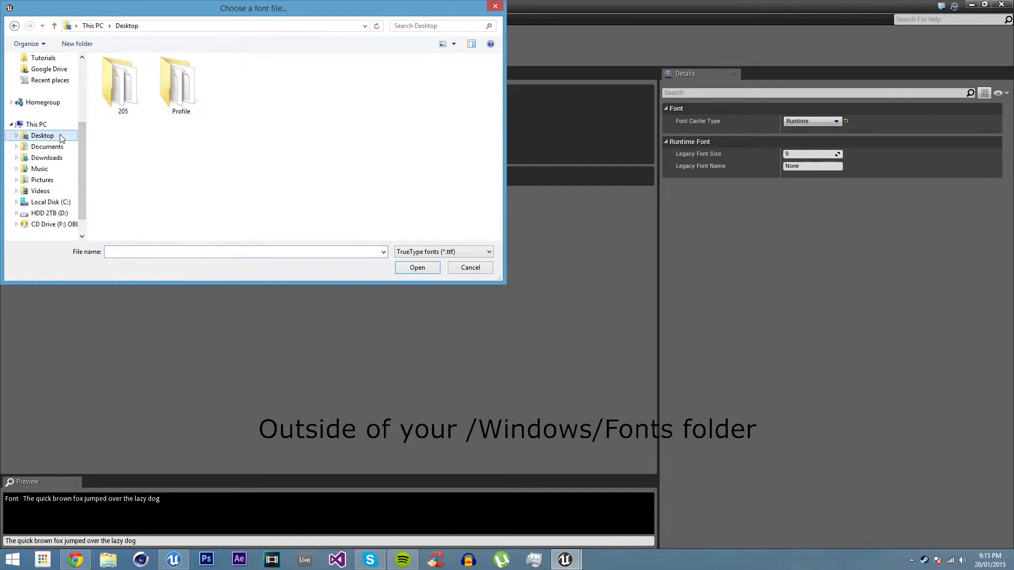
pyautogui.click(441, 257)
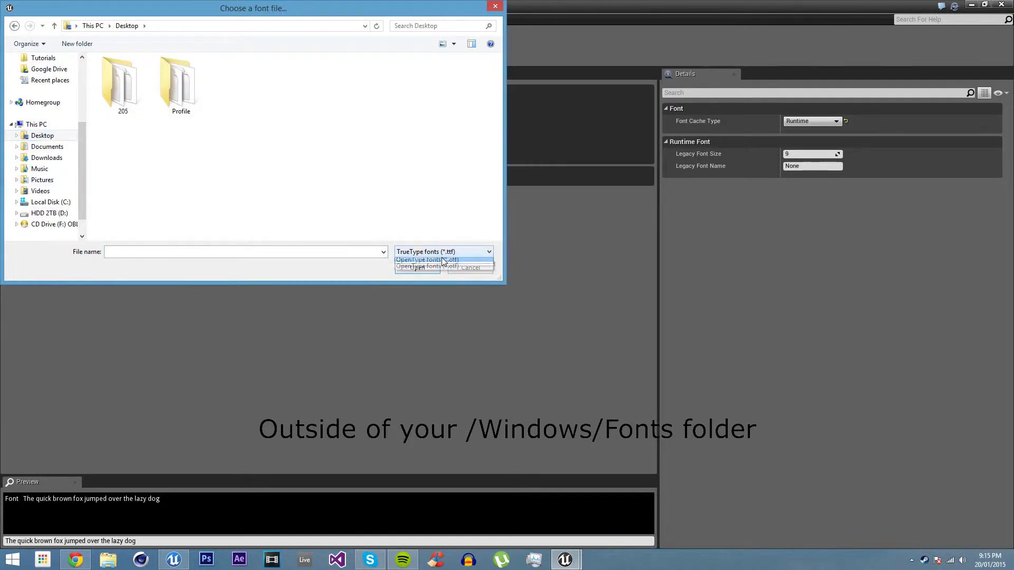
pyautogui.click(438, 271)
pyautogui.click(445, 253)
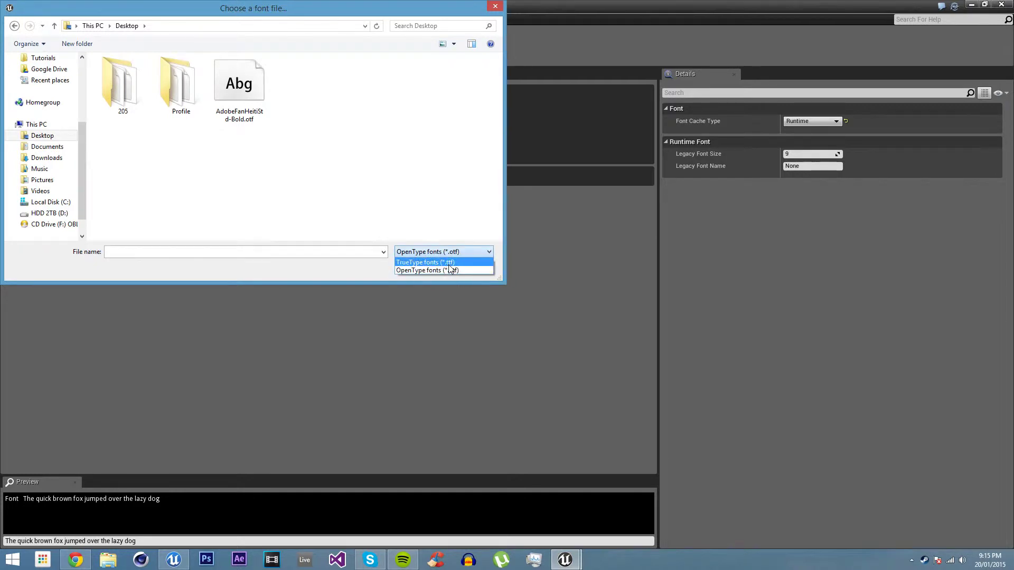
pyautogui.click(421, 251)
pyautogui.click(252, 86)
pyautogui.doubleClick(251, 86)
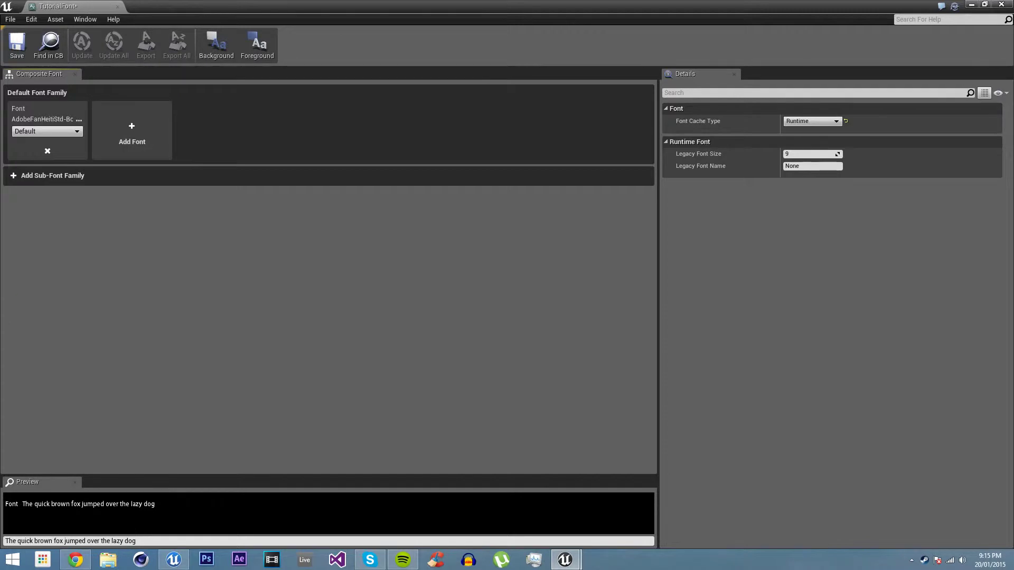
pyautogui.moveTo(138, 540); pyautogui.dragTo(33, 517)
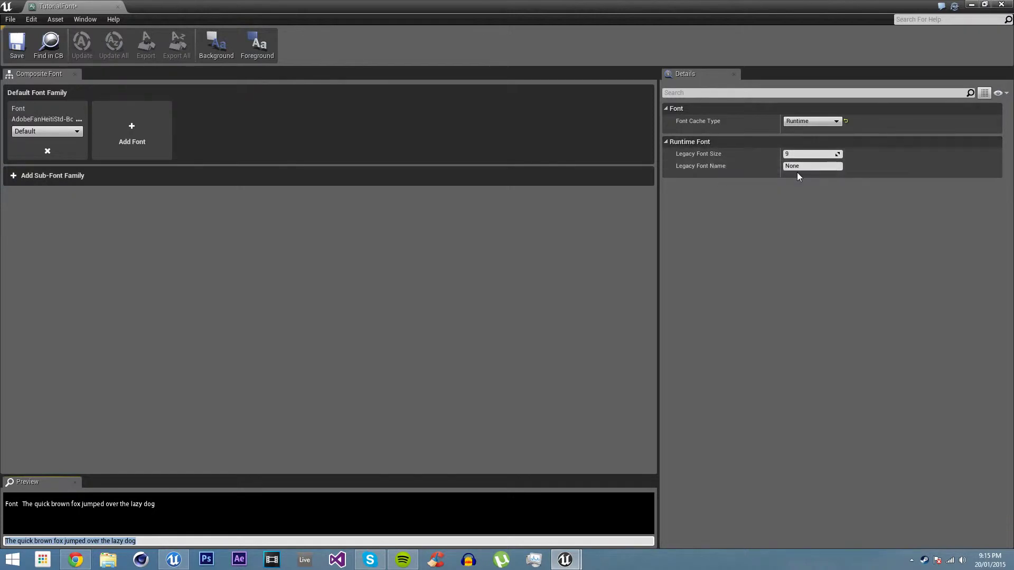
pyautogui.click(335, 357)
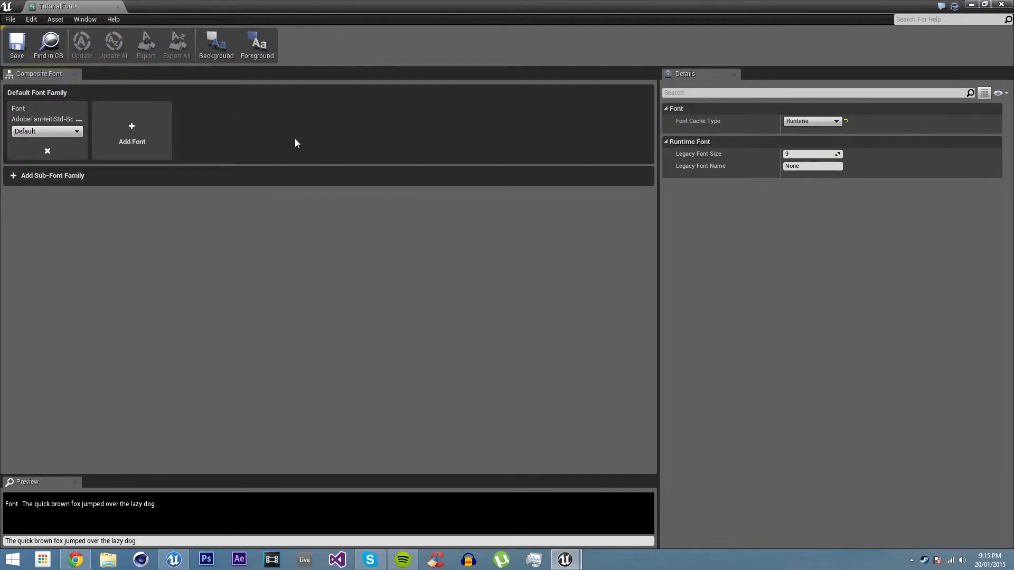
# Change the Font Cache Type to Offline and accept reinitializing the font
pyautogui.click(798, 122)
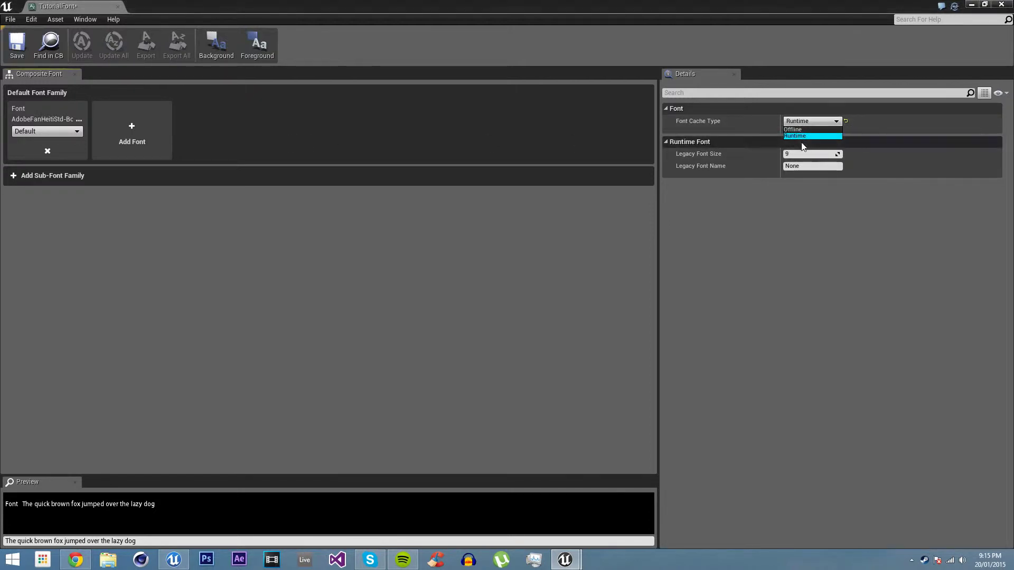
pyautogui.click(799, 136)
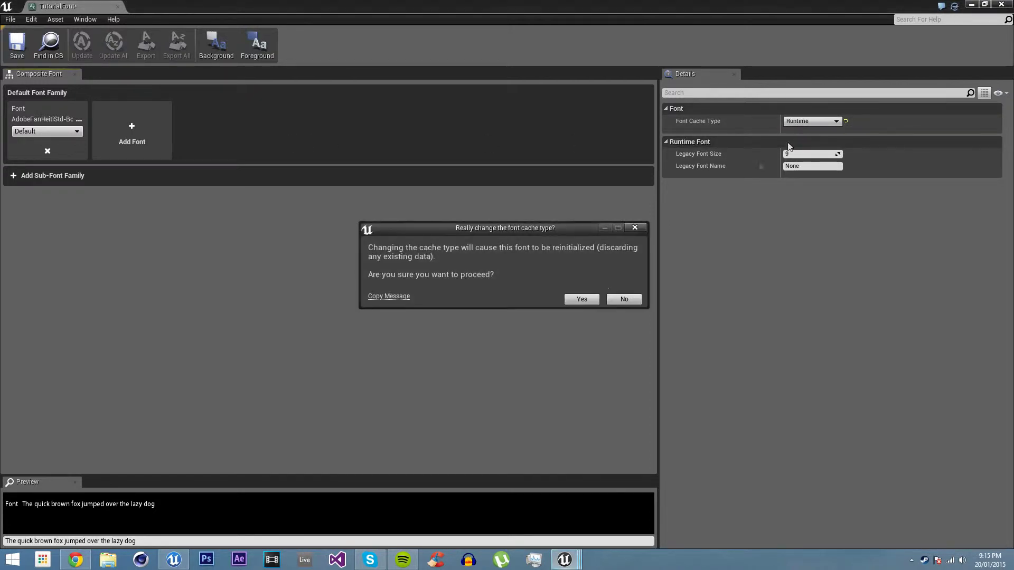
pyautogui.click(581, 300)
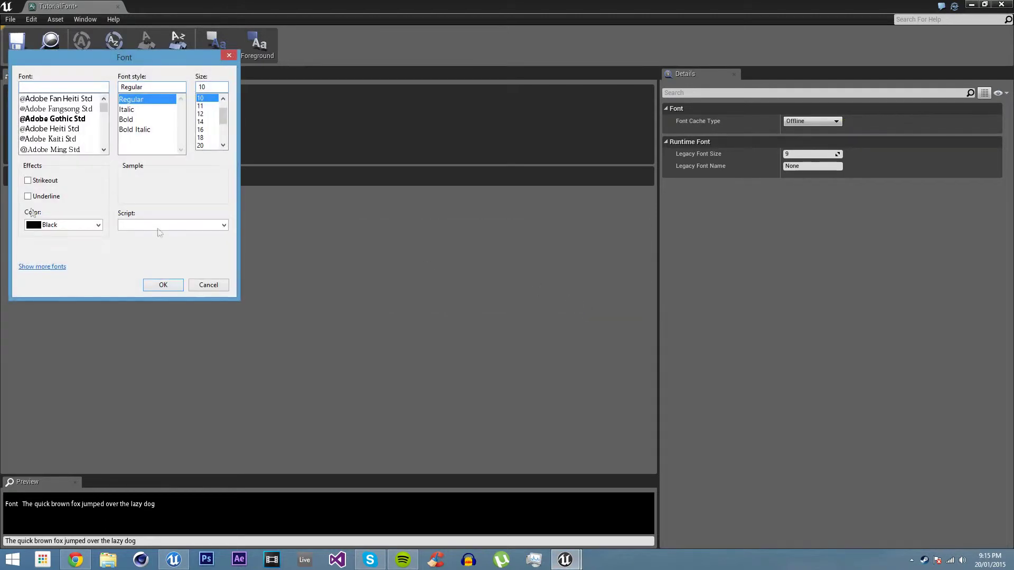
pyautogui.moveTo(101, 107); pyautogui.dragTo(107, 104)
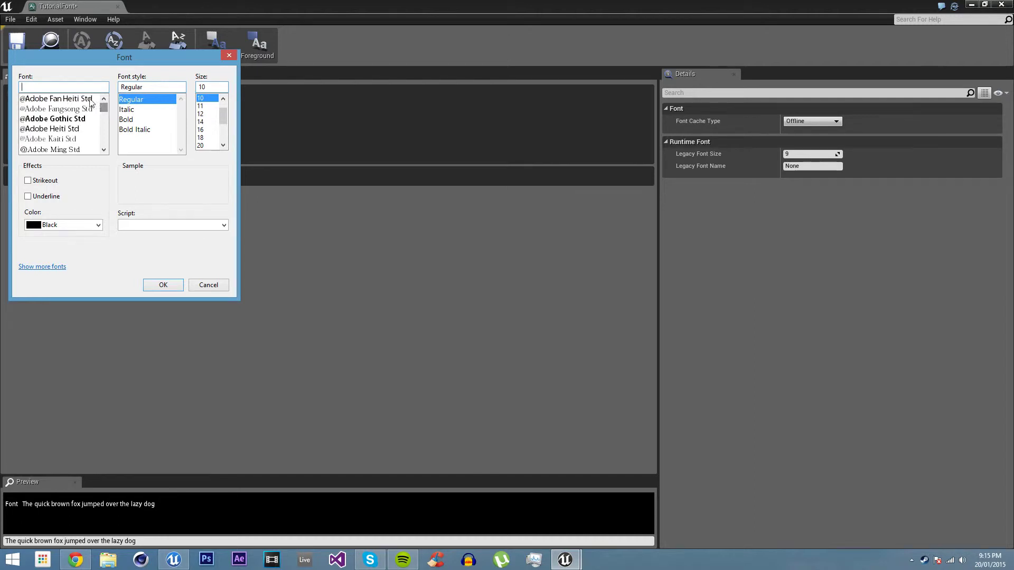
pyautogui.click(71, 120)
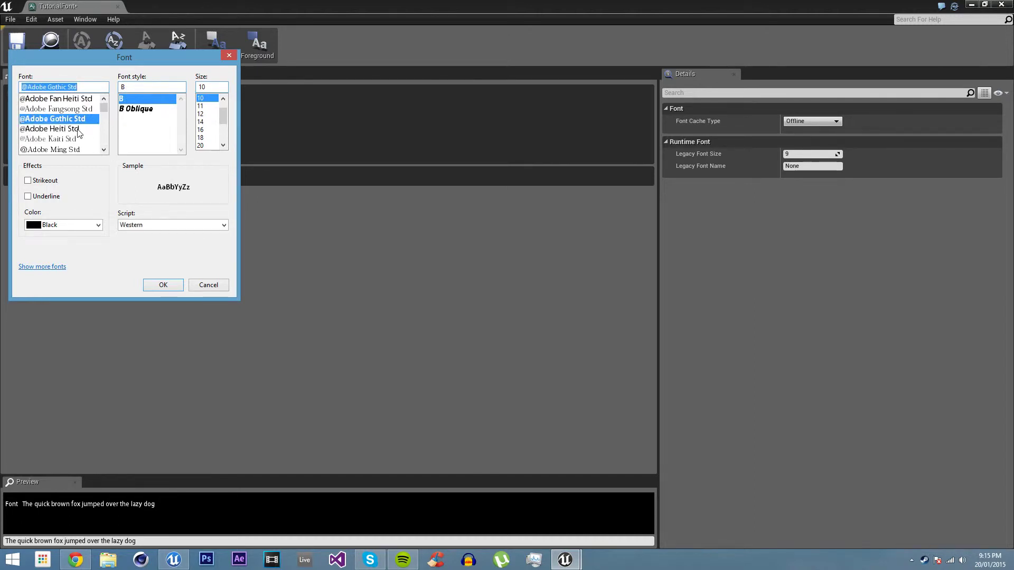
pyautogui.click(101, 150)
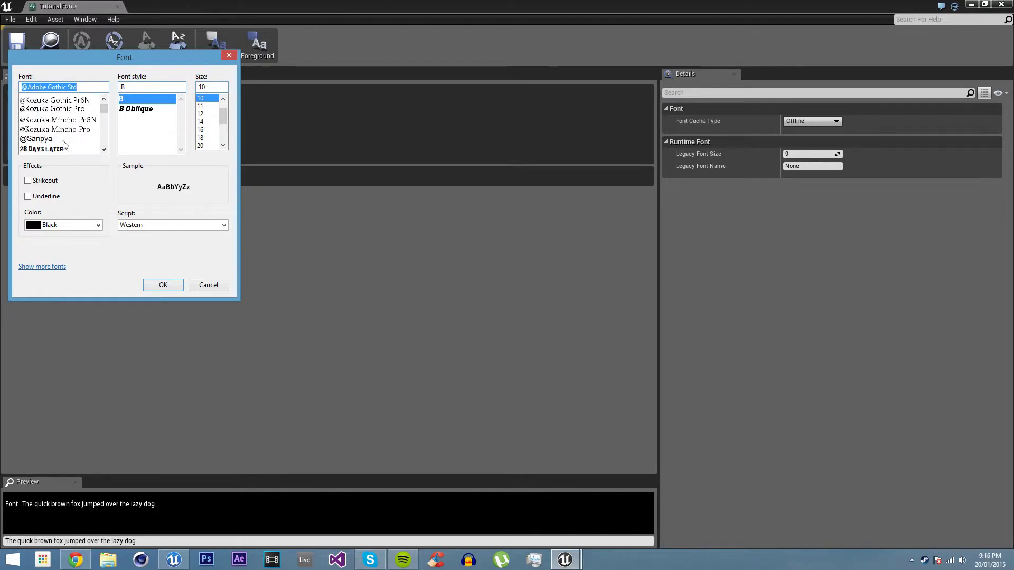
pyautogui.click(104, 99)
pyautogui.click(61, 99)
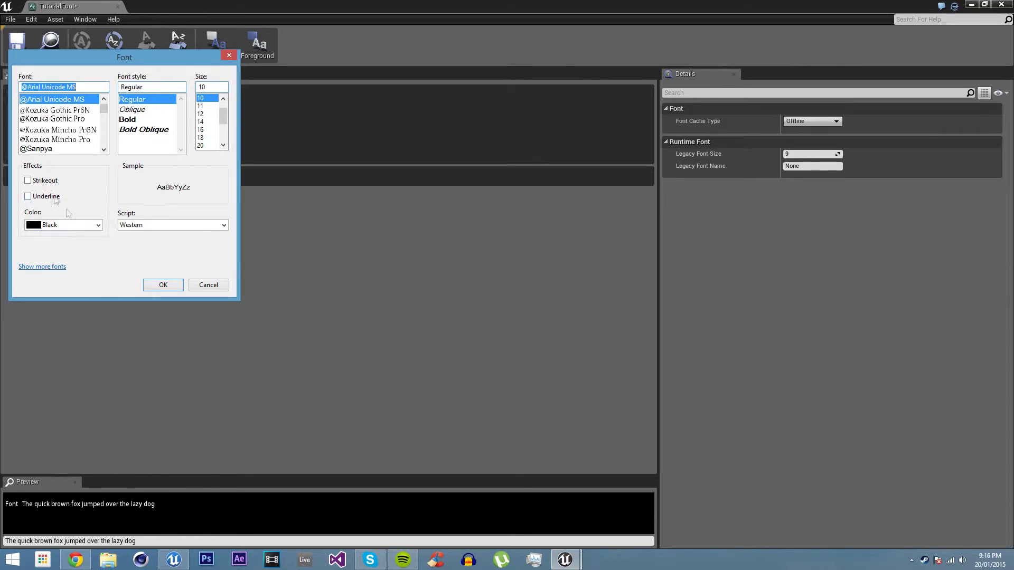
pyautogui.click(82, 231)
pyautogui.click(62, 231)
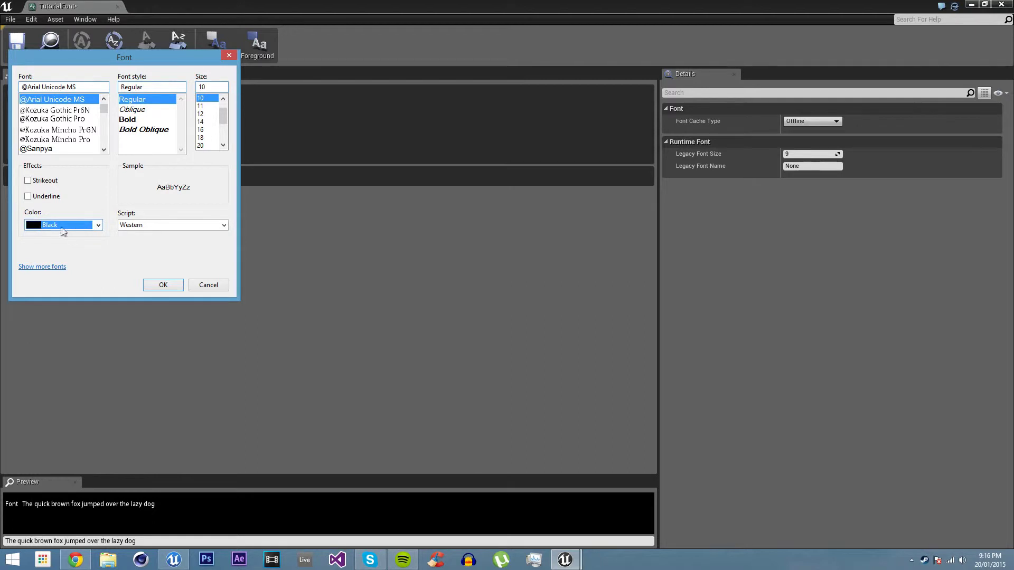
pyautogui.click(146, 226)
pyautogui.click(176, 228)
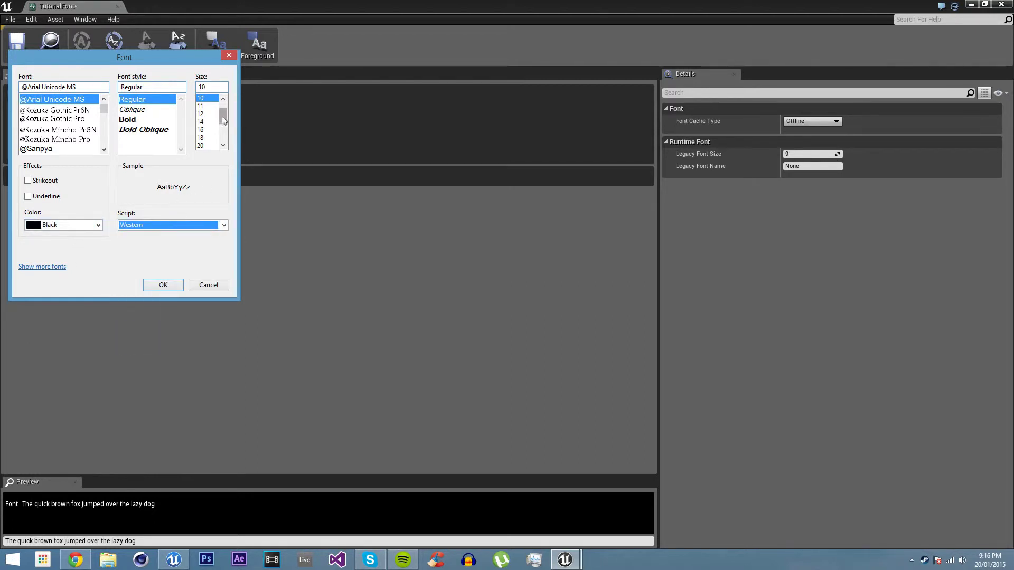
# Set the font size to 24 and generate the offline font's texture pages
pyautogui.moveTo(222, 126); pyautogui.dragTo(226, 100)
pyautogui.moveTo(223, 135)
pyautogui.mouseDown()
pyautogui.moveTo(223, 115)
pyautogui.moveTo(223, 125)
pyautogui.mouseUp()
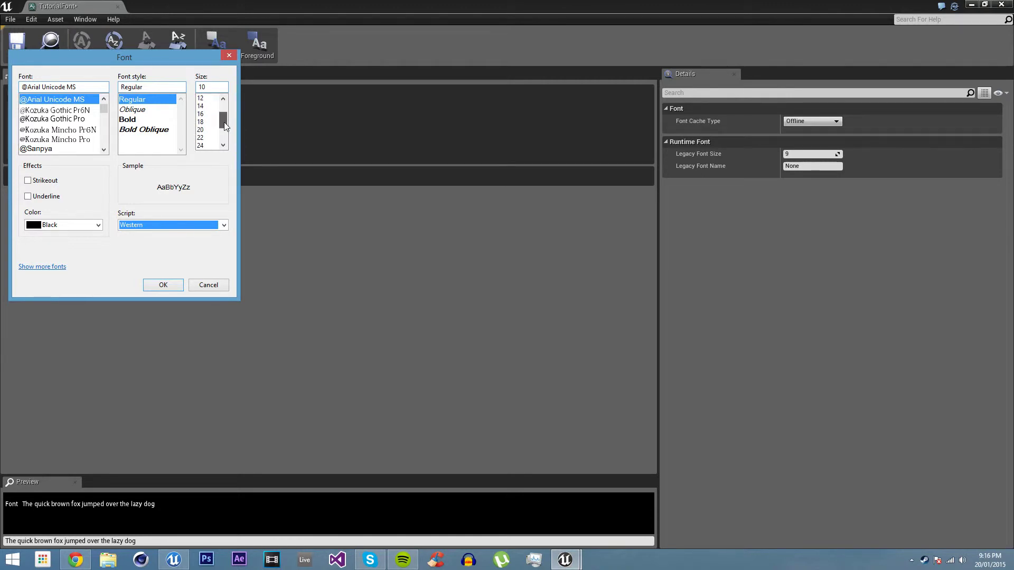
pyautogui.click(201, 145)
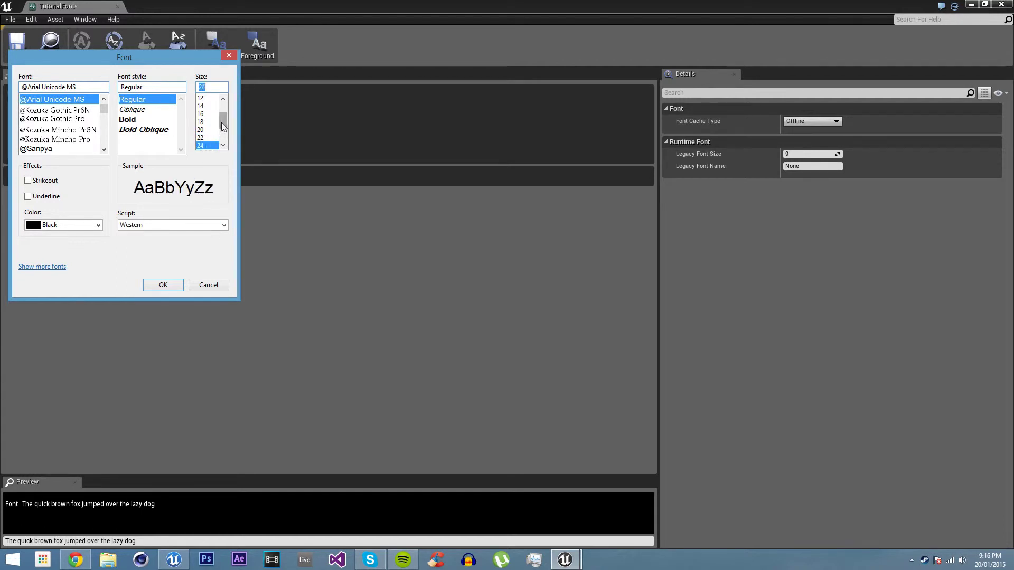
pyautogui.moveTo(221, 122); pyautogui.dragTo(224, 133)
pyautogui.click(162, 286)
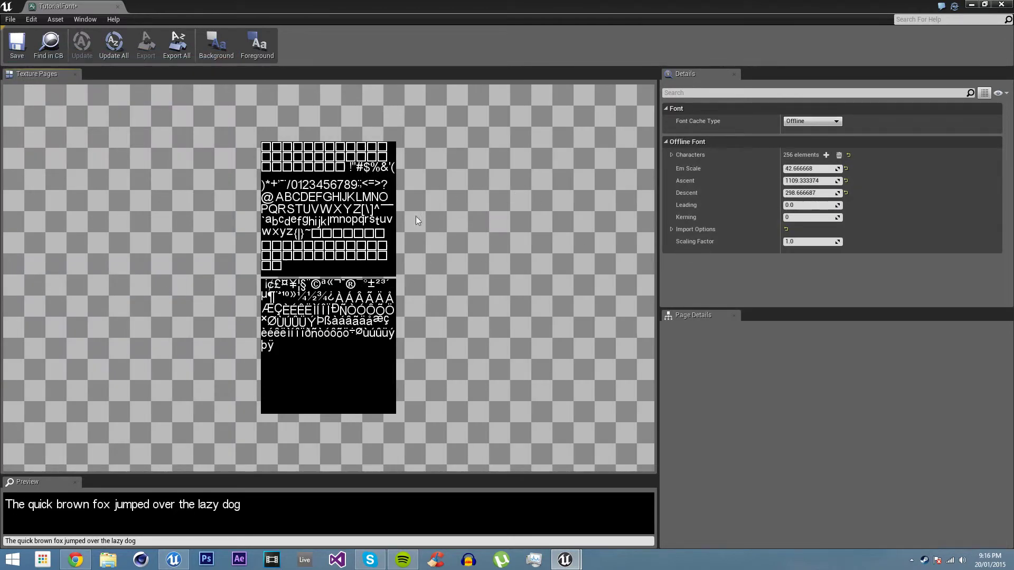
# Select the first texture page, examine the font's Characters list and Import Options, and close the font editor
pyautogui.click(267, 148)
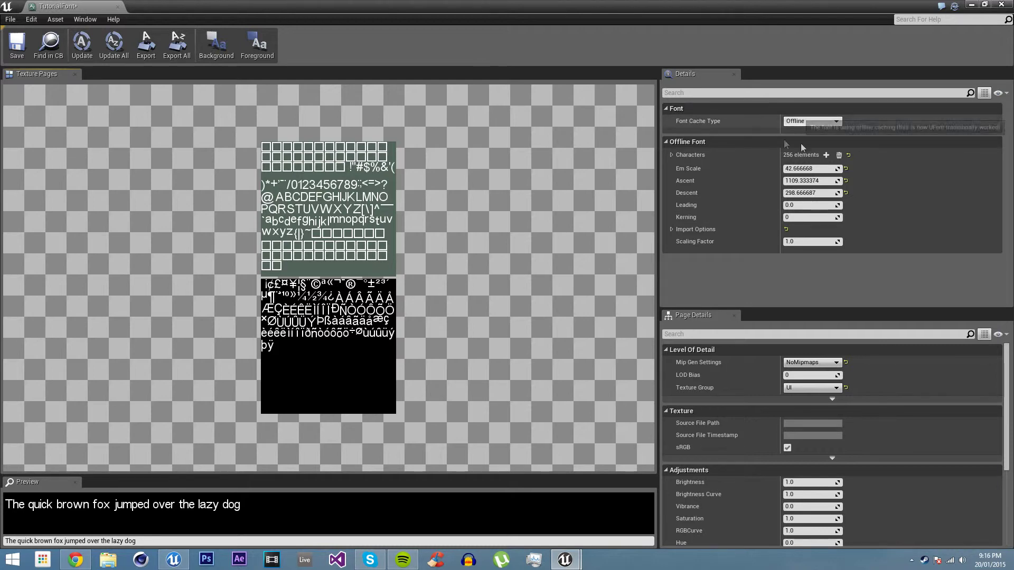
pyautogui.click(672, 155)
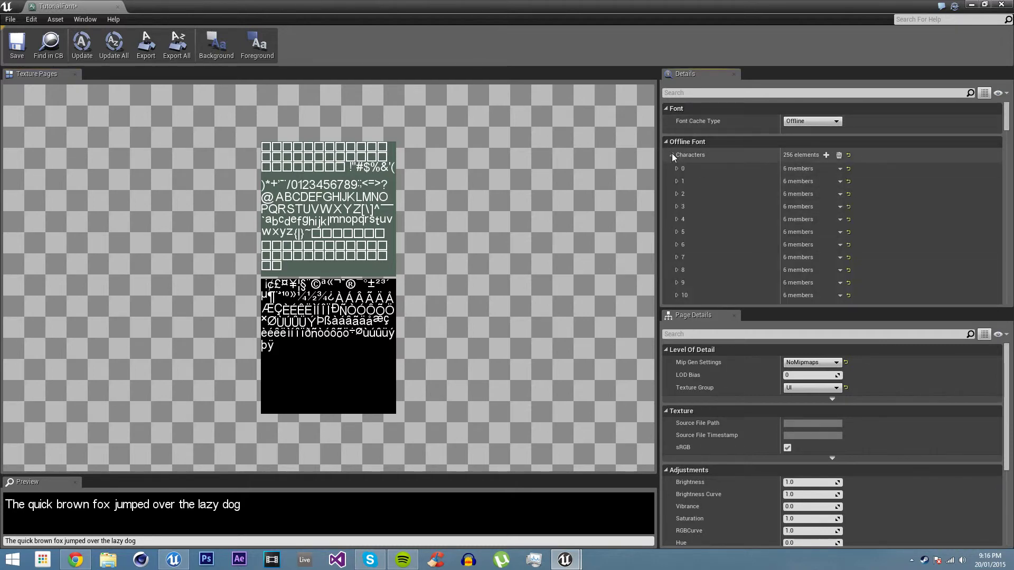
pyautogui.click(671, 155)
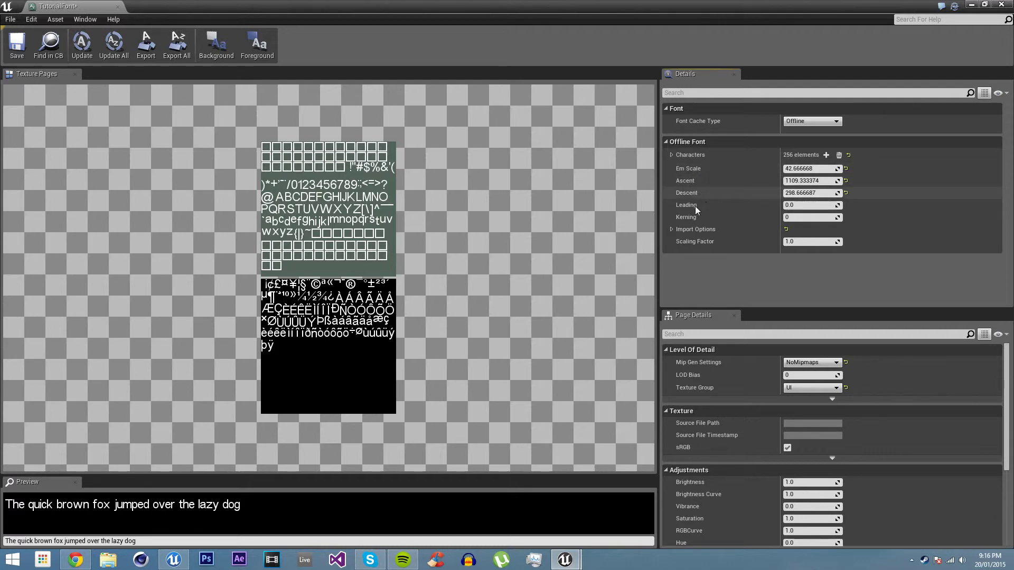
pyautogui.click(671, 230)
pyautogui.scroll(-3, 682, 235)
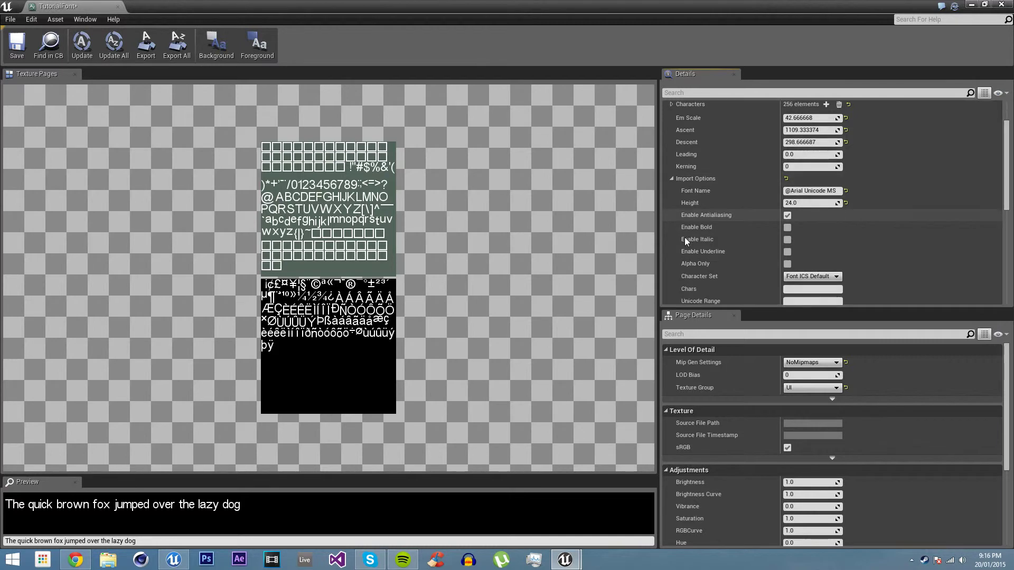
pyautogui.click(802, 205)
pyautogui.scroll(-3, 726, 263)
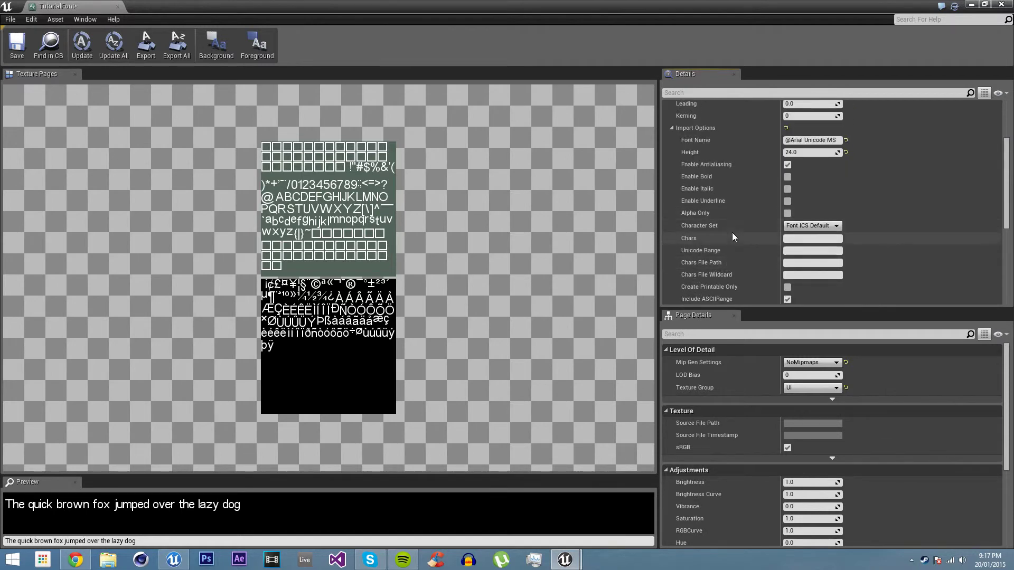
pyautogui.scroll(-4, 732, 232)
pyautogui.scroll(-8, 739, 226)
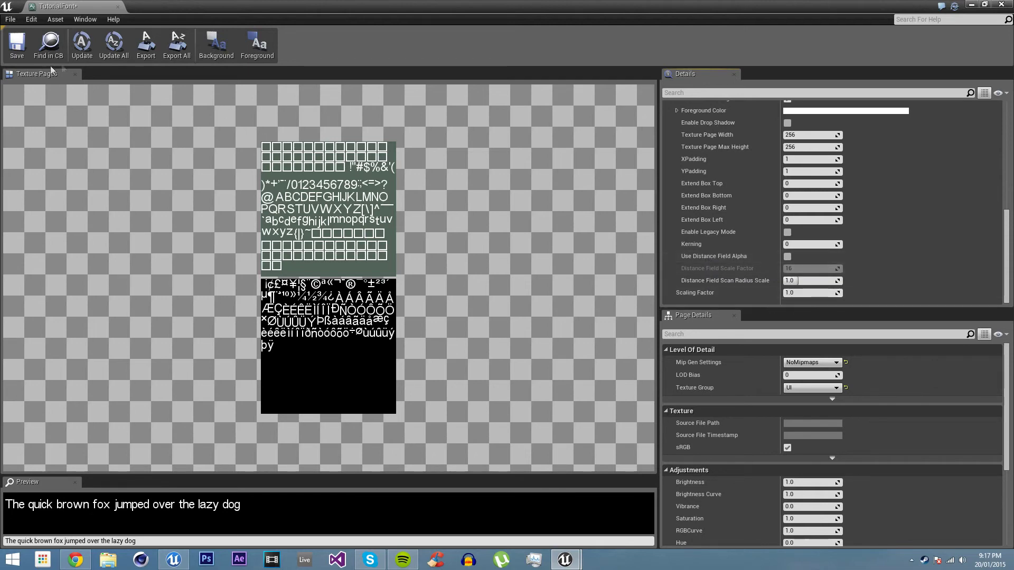
pyautogui.click(1001, 5)
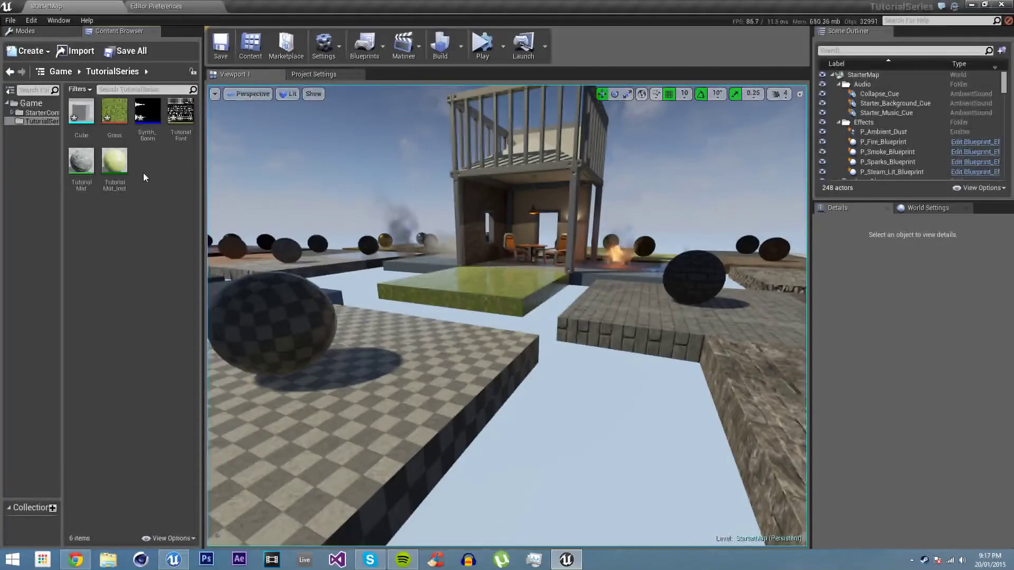